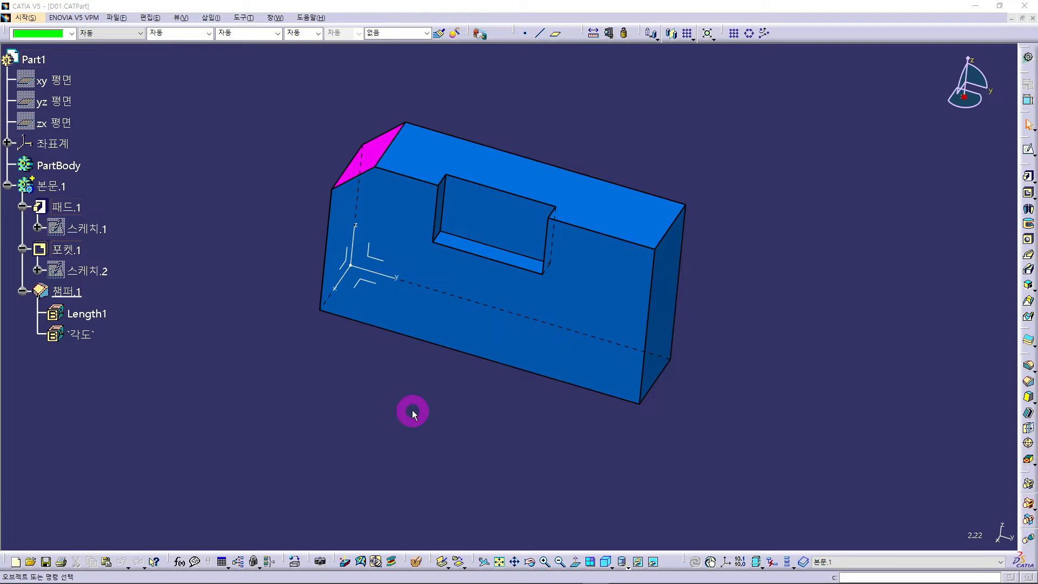
Start a new drawing from the D01 part with the empty-sheet layout.
{"action": "left_click", "coordinate": [28, 19]}
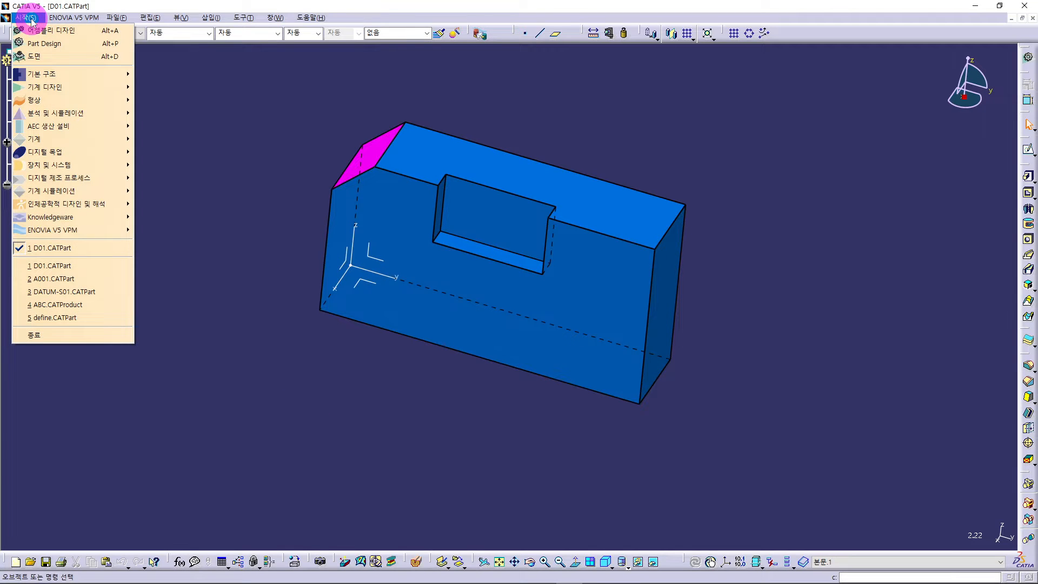
{"action": "left_click", "coordinate": [35, 57]}
{"action": "left_click", "coordinate": [421, 346]}
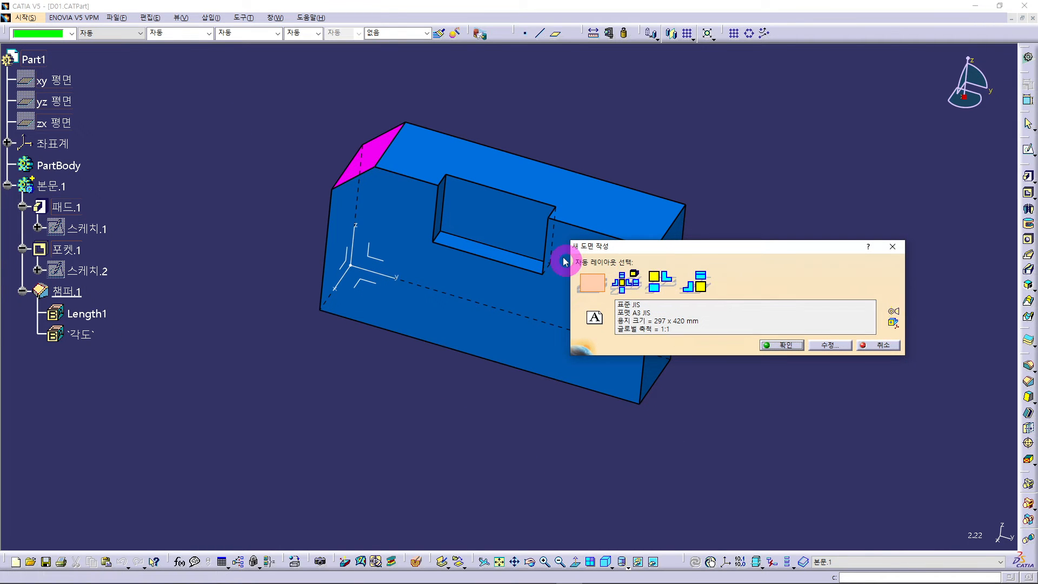
{"action": "left_click", "coordinate": [591, 286]}
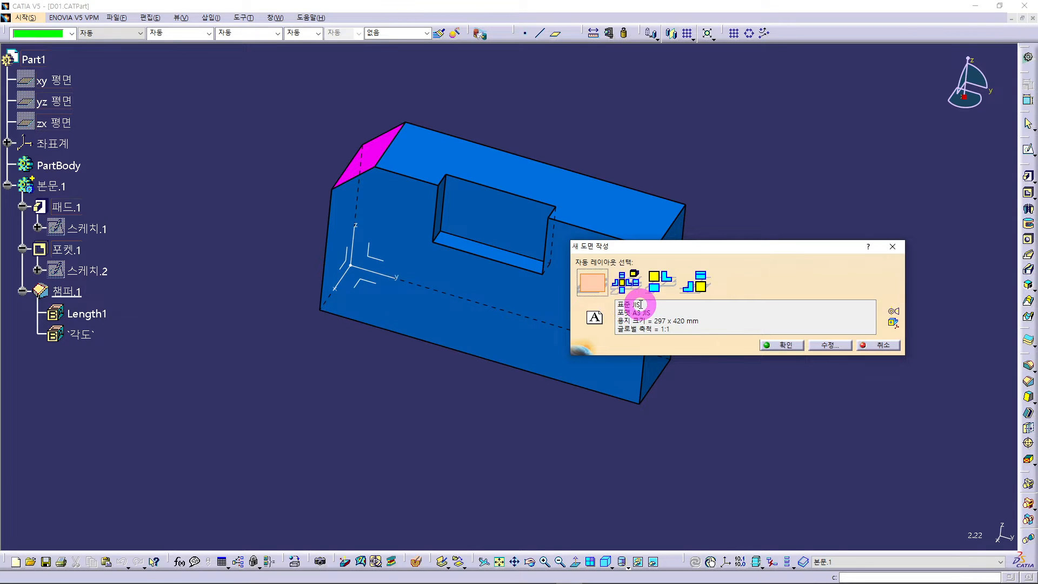
Set the drawing standard to JIS and the sheet format to A3 JIS, and create the drawing.
{"action": "left_click", "coordinate": [833, 345]}
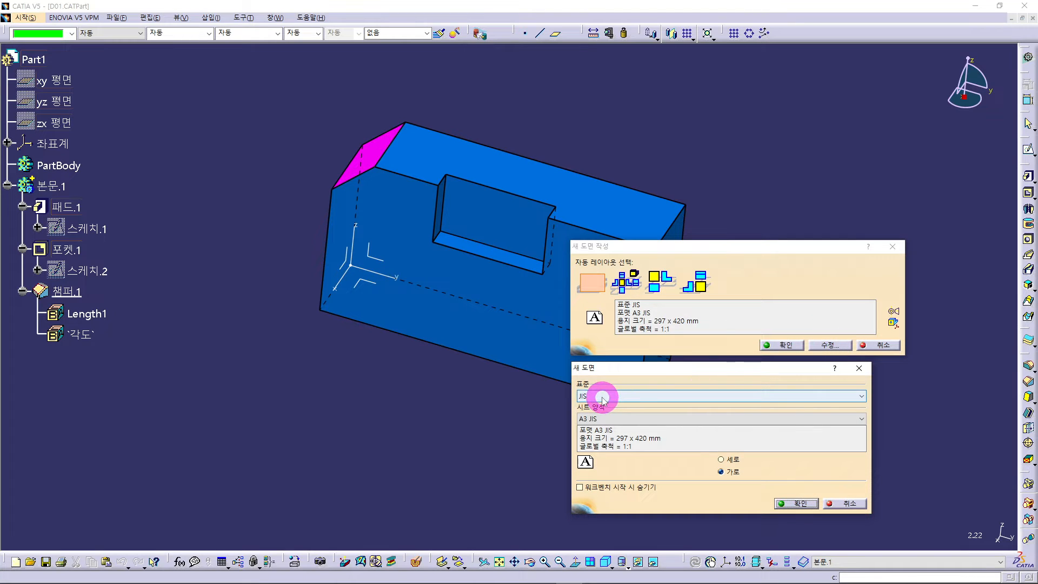
{"action": "left_click", "coordinate": [602, 396]}
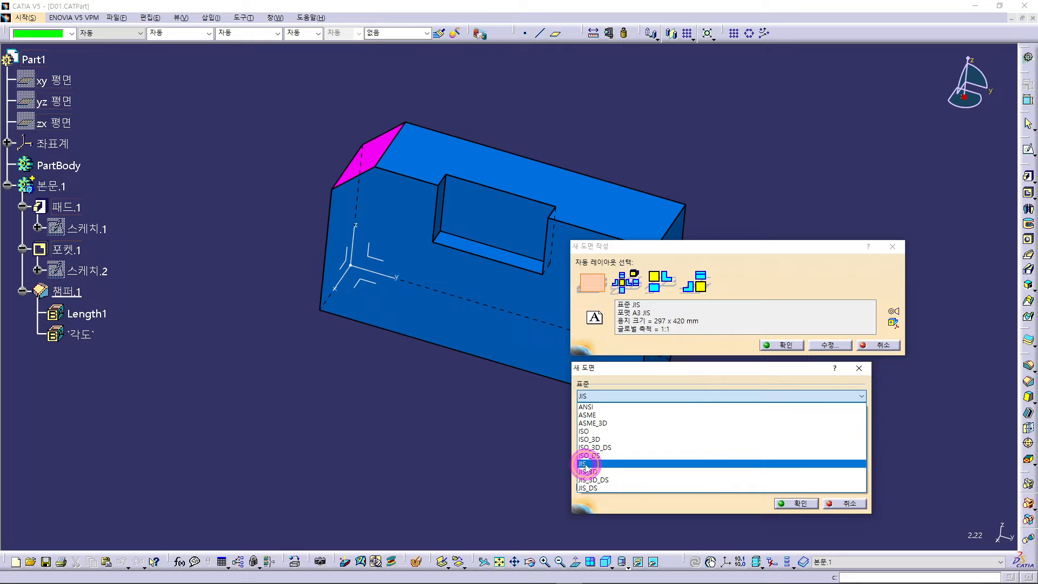
{"action": "left_click", "coordinate": [584, 463]}
{"action": "left_click", "coordinate": [622, 419]}
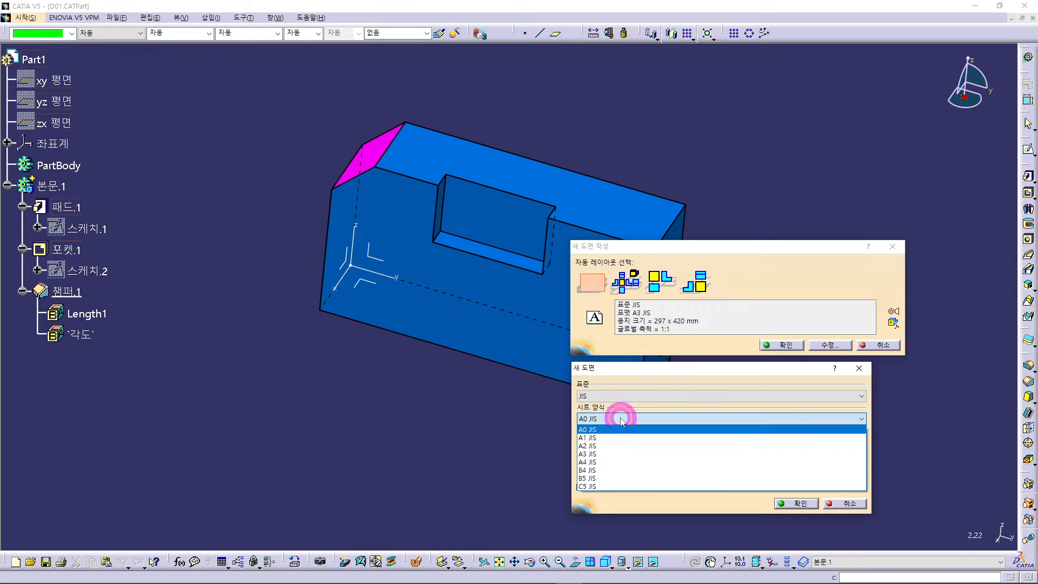
{"action": "left_click", "coordinate": [604, 455]}
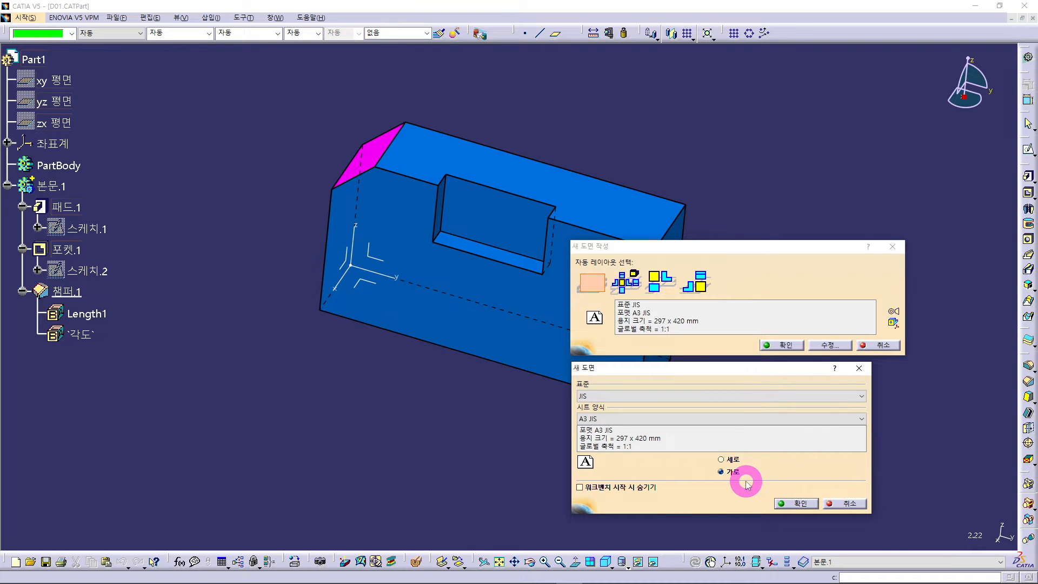
{"action": "left_click", "coordinate": [798, 500]}
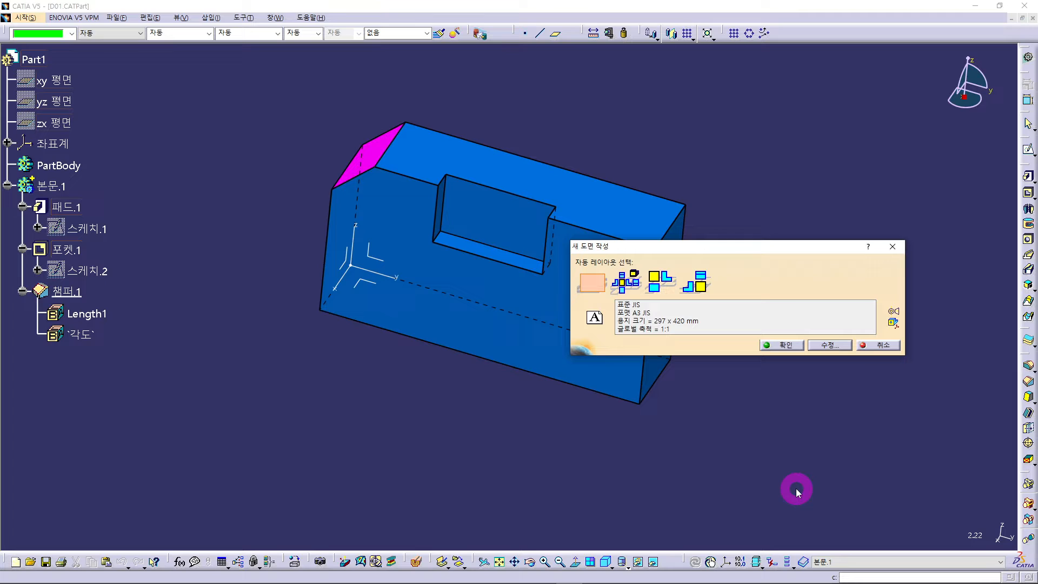
{"action": "left_click", "coordinate": [783, 347]}
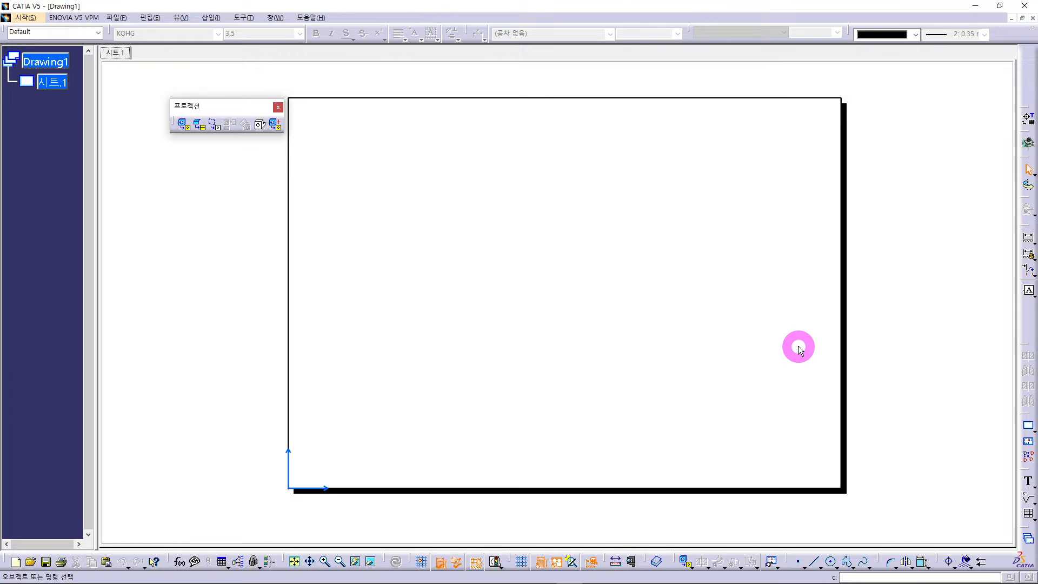
Create a front view from the large pocketed face of D01.CATPart and place it left of the sheet's centre.
{"action": "left_click", "coordinate": [184, 126]}
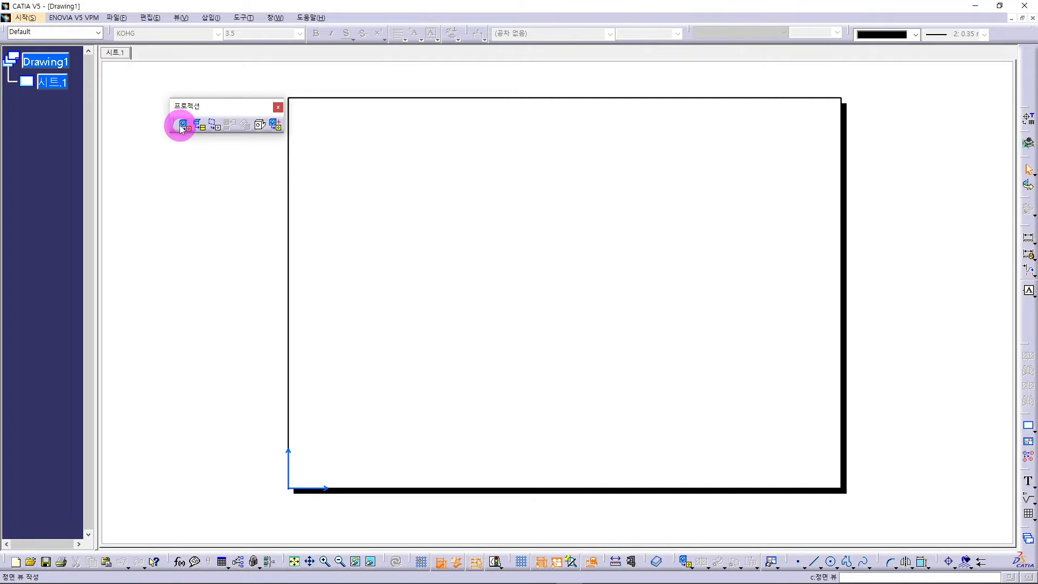
{"action": "left_click", "coordinate": [184, 127]}
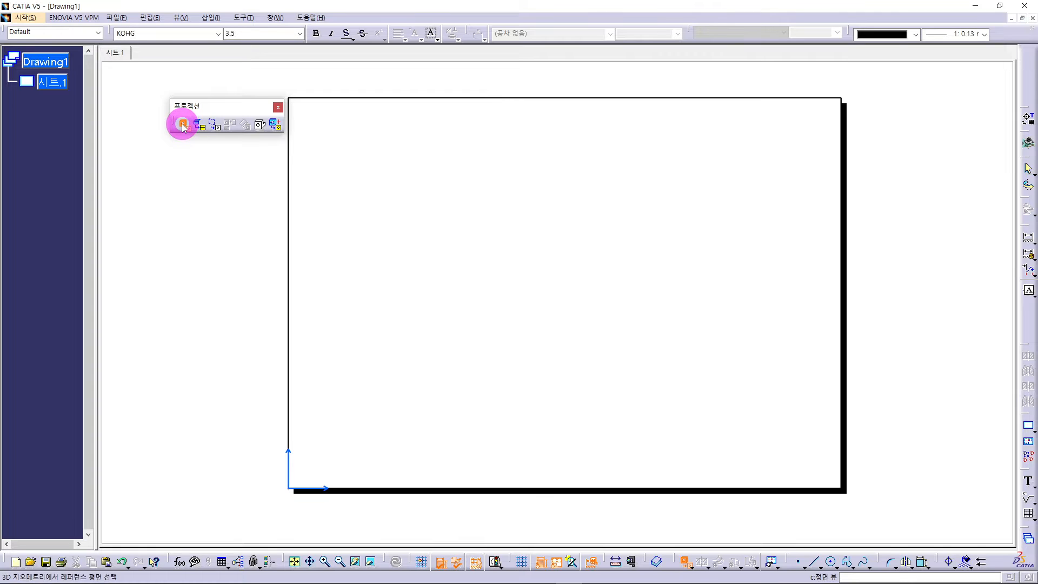
{"action": "left_click", "coordinate": [275, 18]}
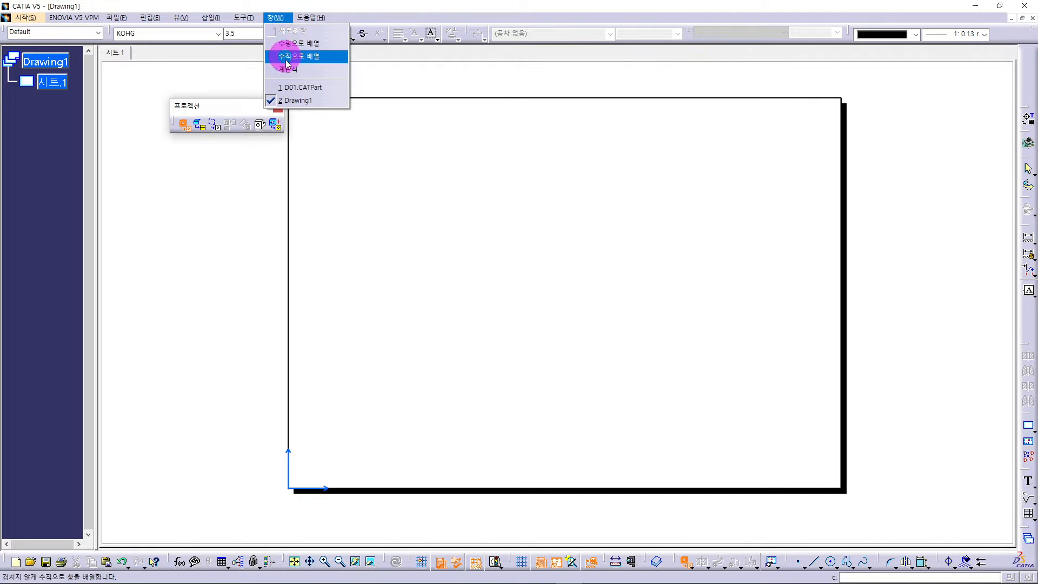
{"action": "left_click", "coordinate": [293, 88]}
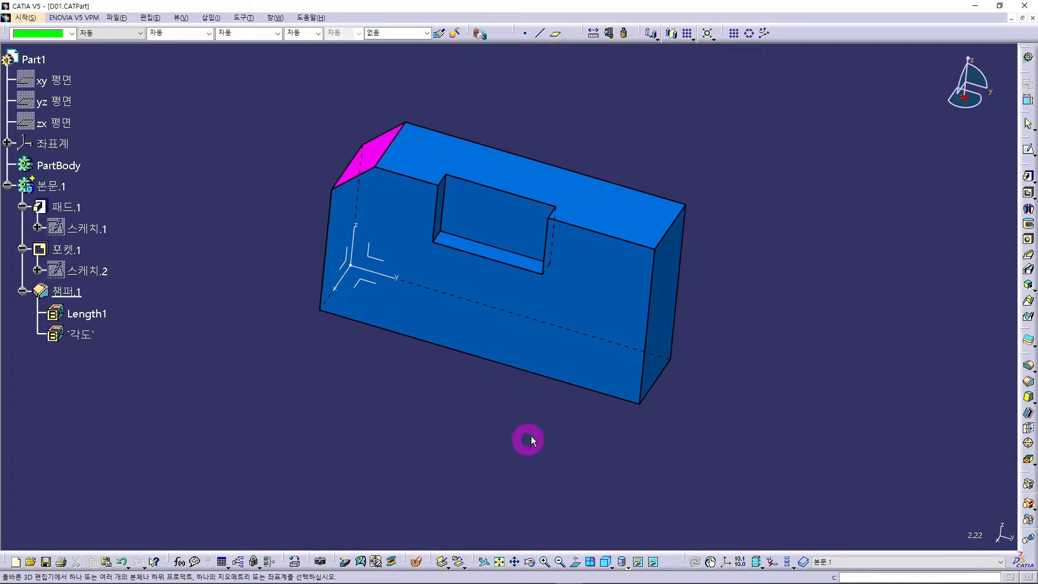
{"action": "left_click", "coordinate": [591, 289]}
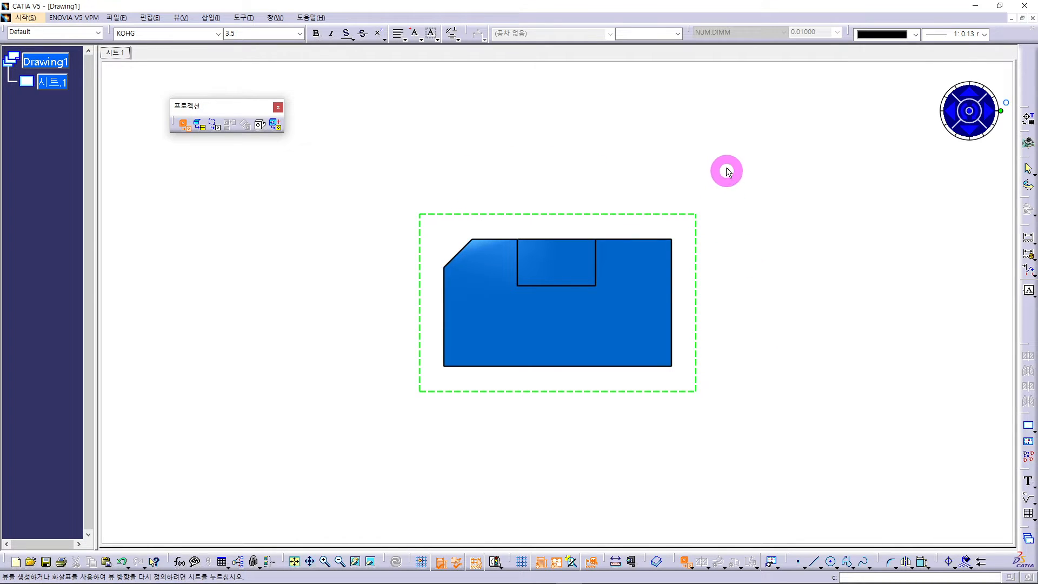
{"action": "middle_click_drag", "start_coordinate": [728, 172], "coordinate": [735, 243]}
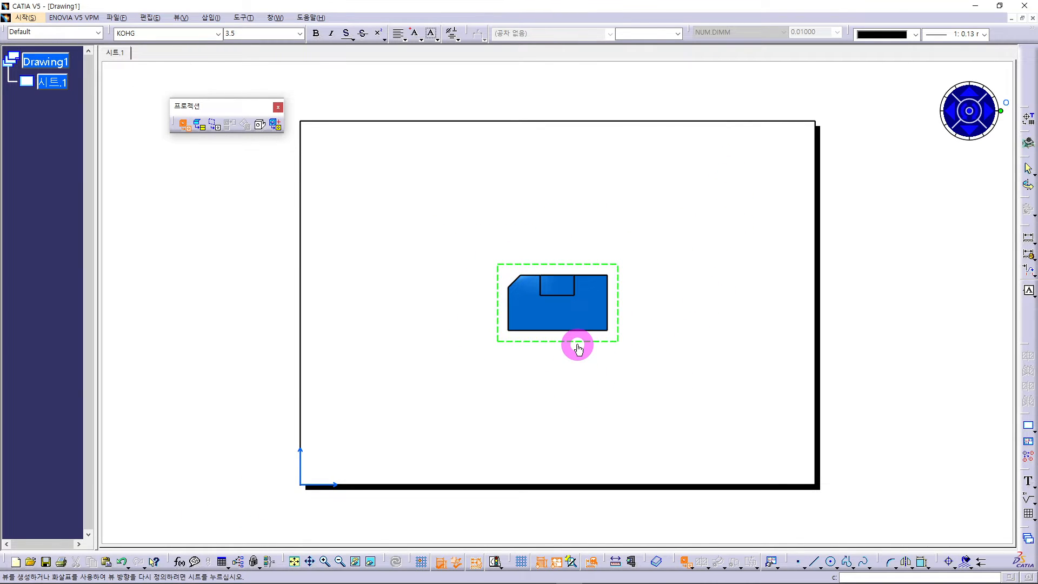
{"action": "mouse_move", "coordinate": [578, 349]}
{"action": "left_mouse_down"}
{"action": "mouse_move", "coordinate": [463, 364]}
{"action": "mouse_move", "coordinate": [488, 358]}
{"action": "left_mouse_up"}
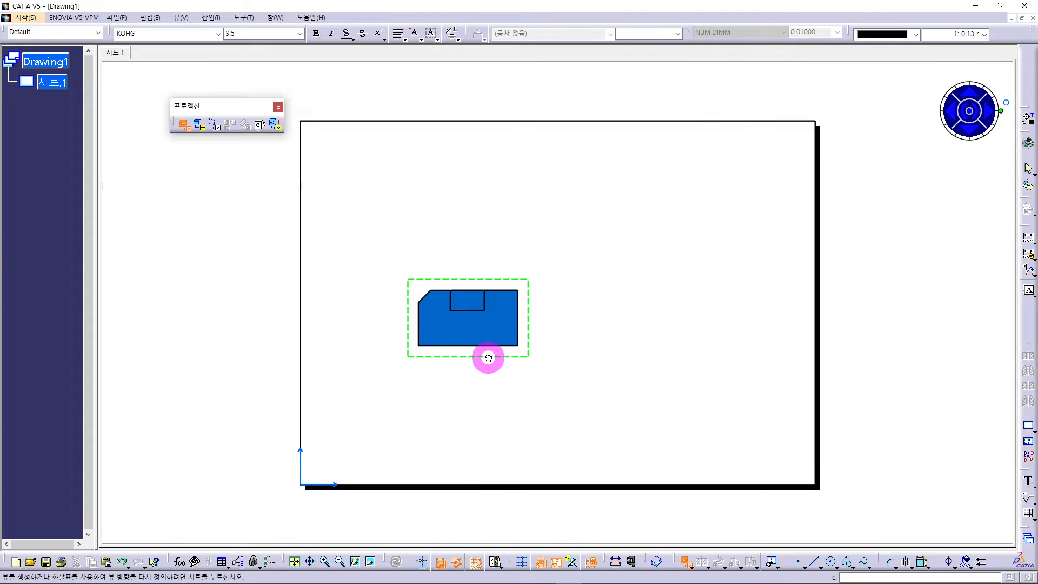
{"action": "left_click", "coordinate": [547, 381]}
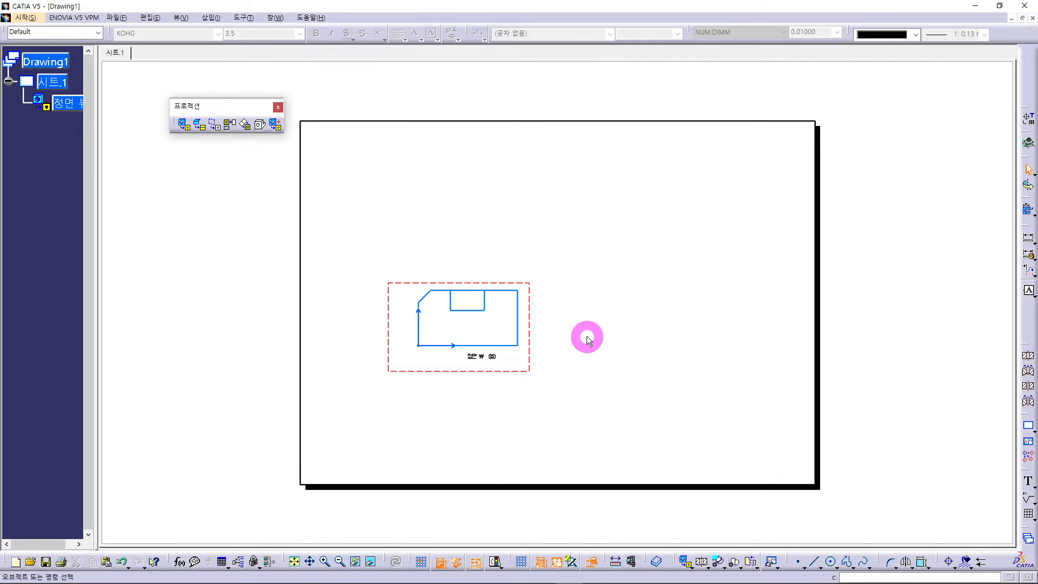
Add projection views of the top, right, left and bottom sides around the front view.
{"action": "left_click", "coordinate": [230, 127]}
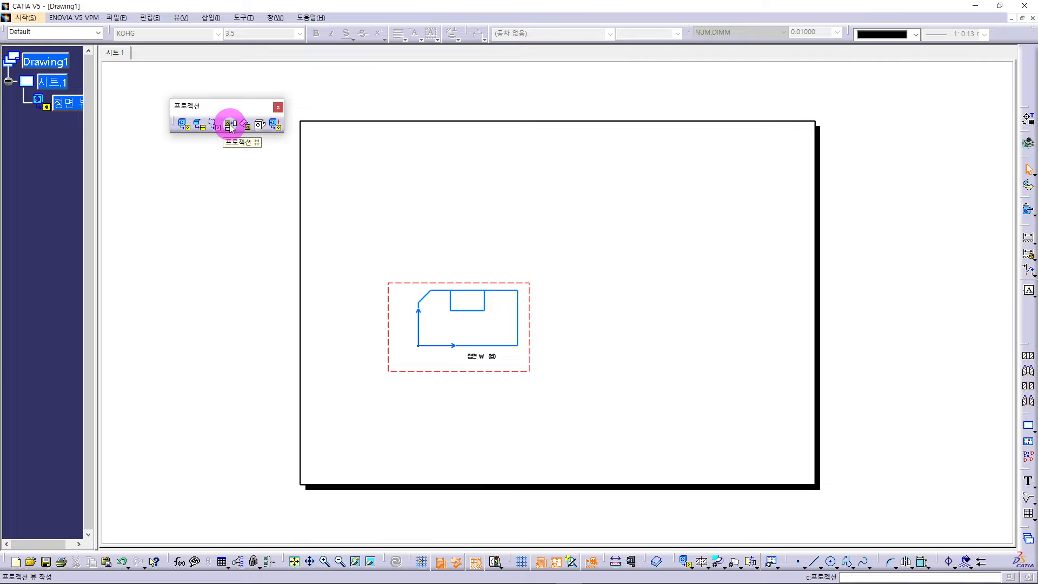
{"action": "left_click", "coordinate": [230, 126]}
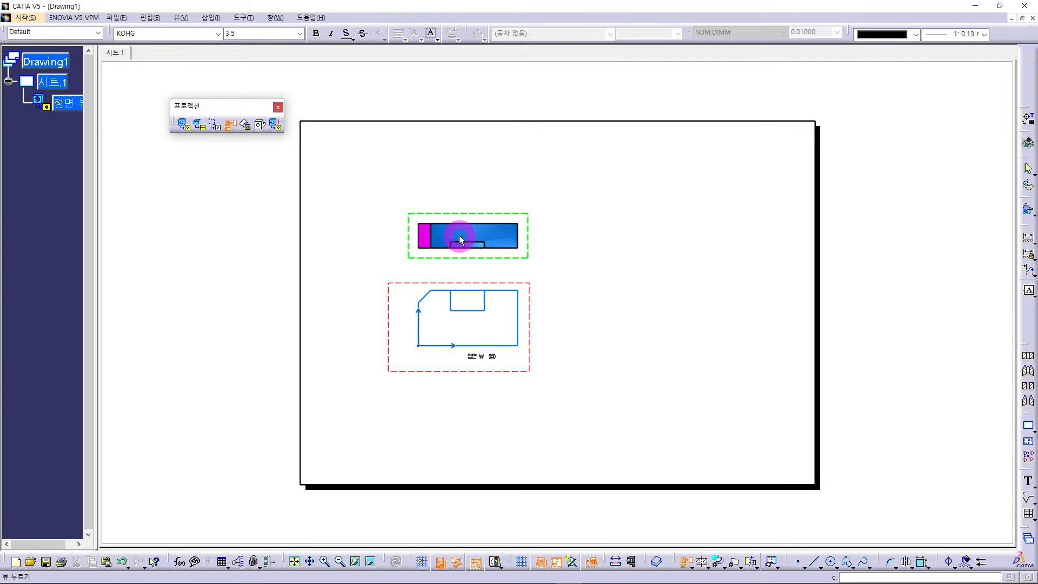
{"action": "left_click", "coordinate": [459, 235]}
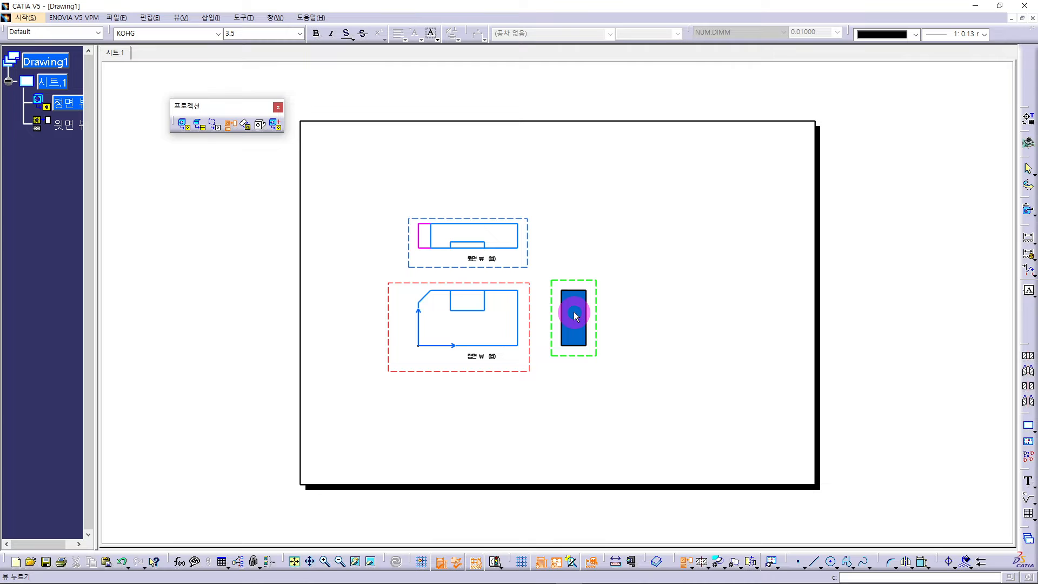
{"action": "left_click", "coordinate": [573, 313]}
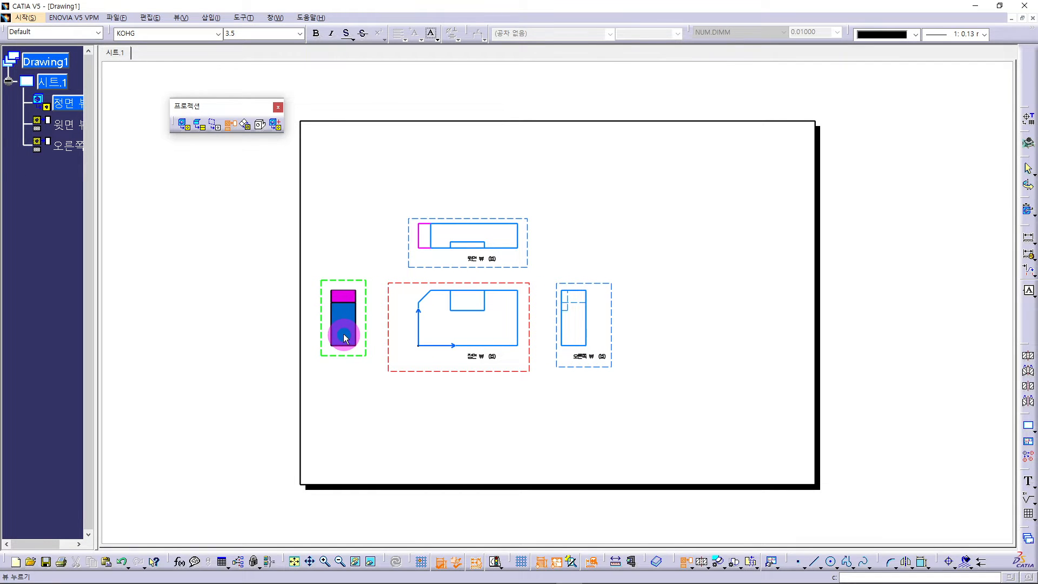
{"action": "left_click", "coordinate": [344, 337]}
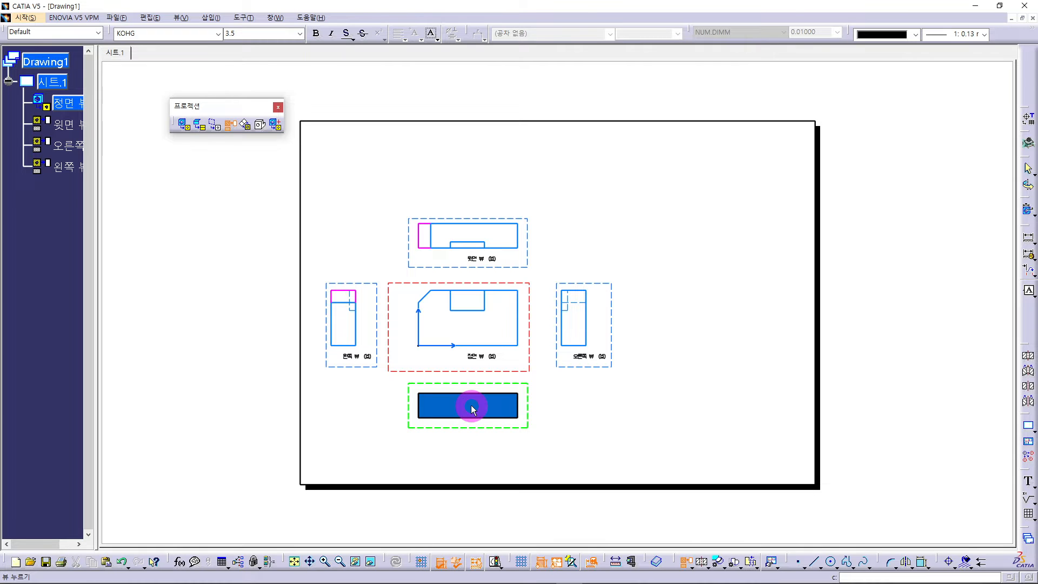
{"action": "left_click", "coordinate": [472, 405]}
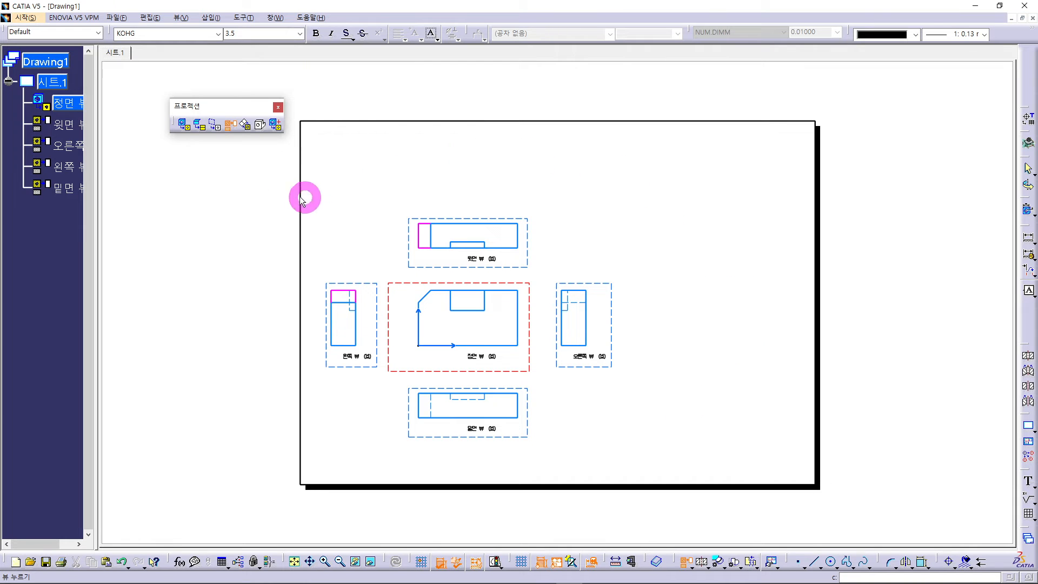
{"action": "left_click", "coordinate": [231, 126]}
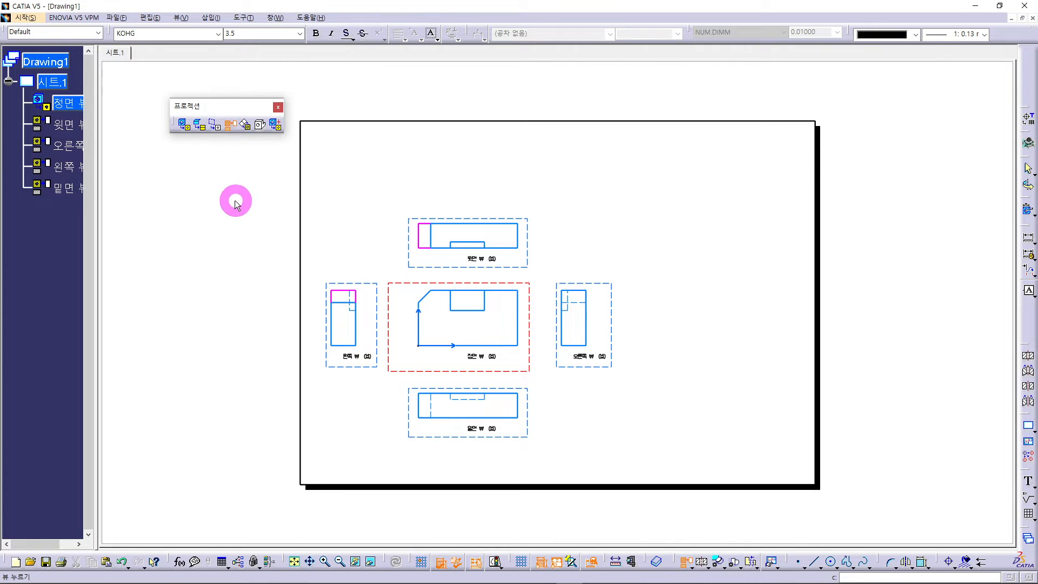
{"action": "left_click", "coordinate": [224, 222]}
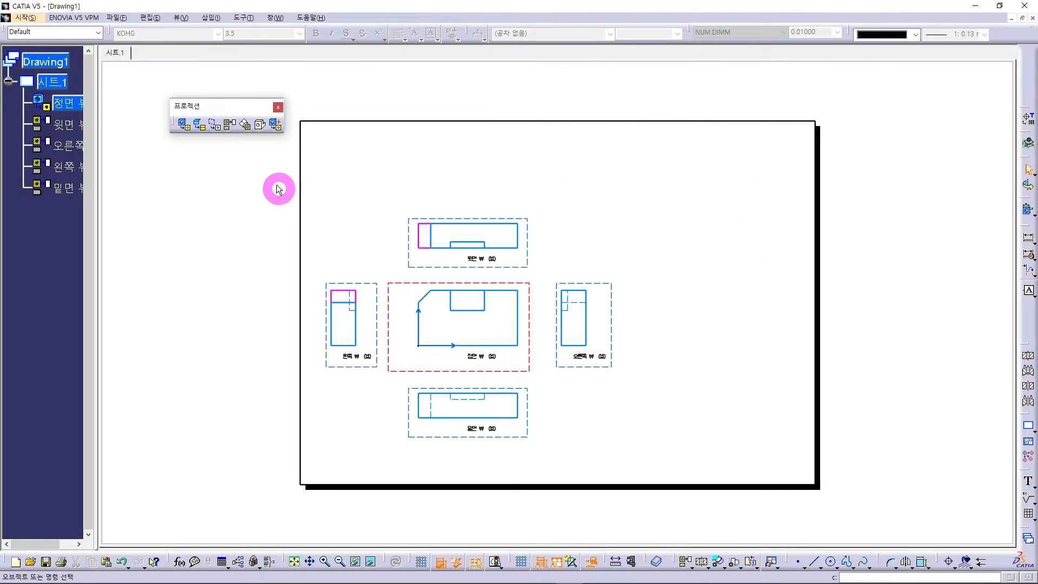
Create an isometric view of D01.CATPart, reoriented to show its top, front and right faces, above the right view.
{"action": "left_click", "coordinate": [260, 128]}
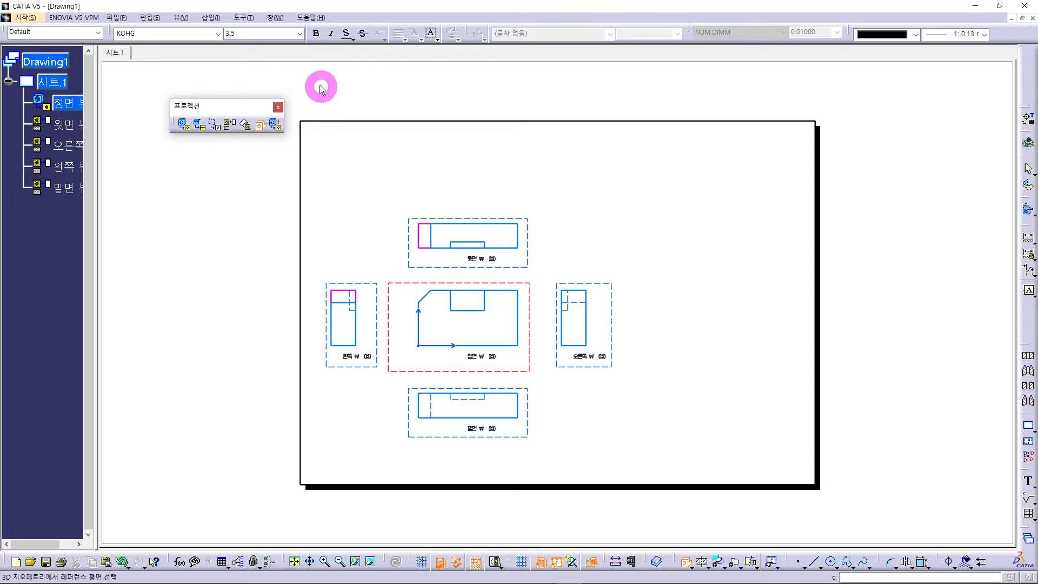
{"action": "left_click", "coordinate": [275, 18]}
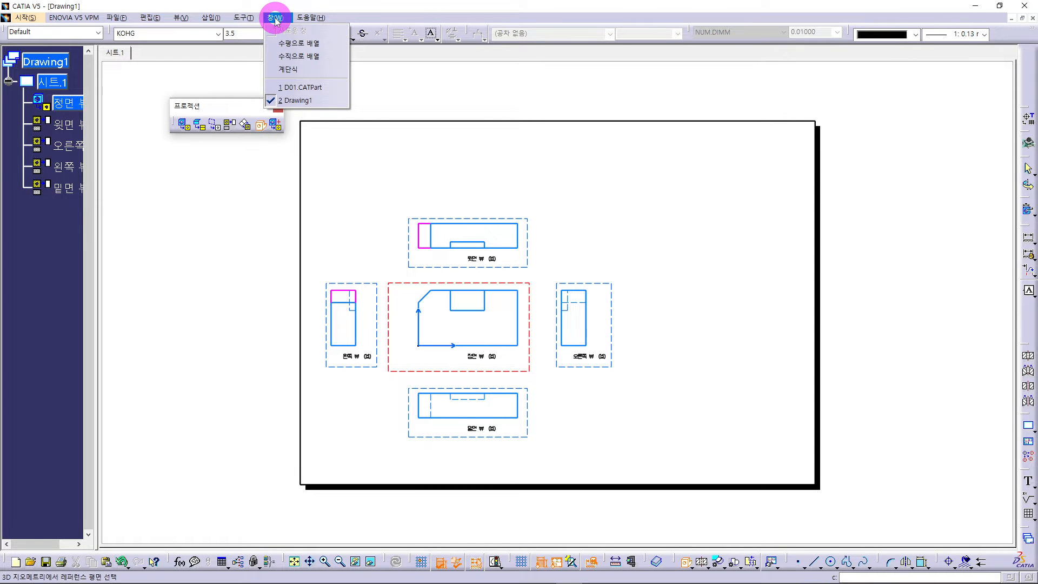
{"action": "left_click", "coordinate": [309, 88]}
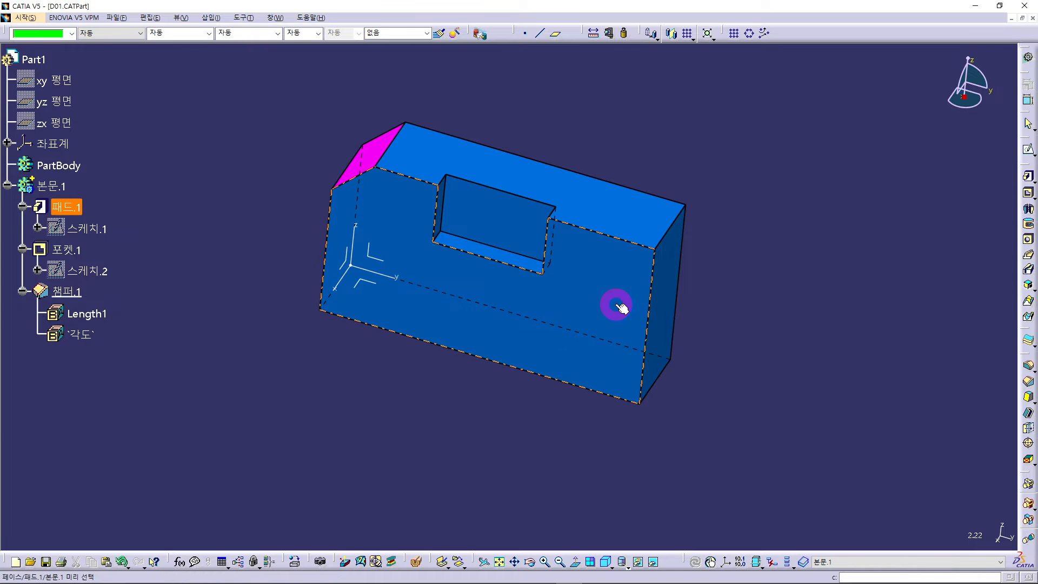
{"action": "middle_click_drag", "start_coordinate": [731, 315], "coordinate": [370, 352]}
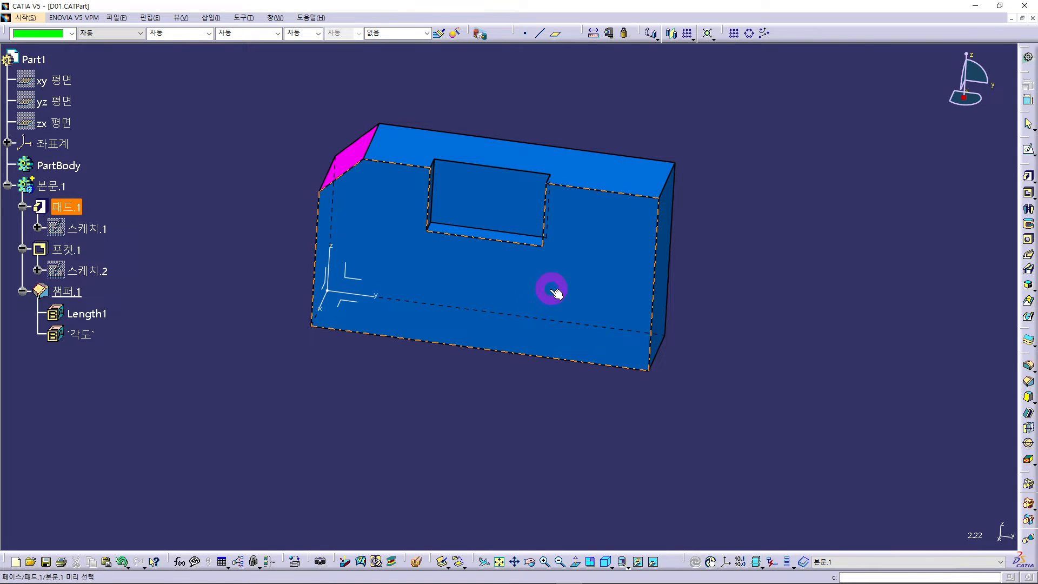
{"action": "middle_click_drag", "start_coordinate": [333, 391], "coordinate": [310, 407]}
{"action": "mouse_move", "coordinate": [479, 406]}
{"action": "middle_mouse_down"}
{"action": "mouse_move", "coordinate": [541, 439]}
{"action": "mouse_move", "coordinate": [529, 456]}
{"action": "mouse_move", "coordinate": [474, 419]}
{"action": "middle_mouse_up"}
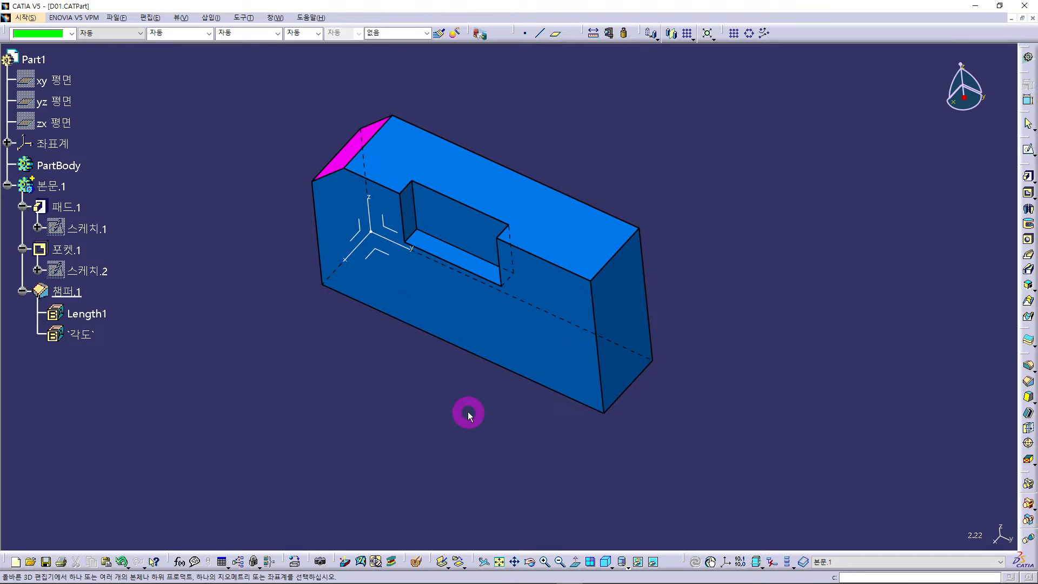
{"action": "left_click", "coordinate": [485, 307]}
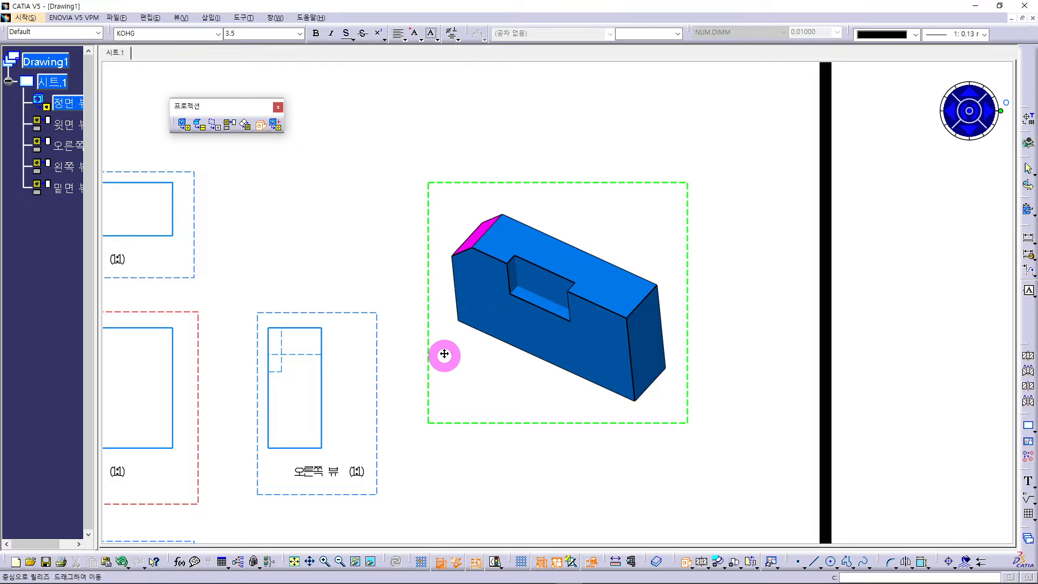
{"action": "middle_click_drag", "start_coordinate": [500, 317], "coordinate": [505, 363]}
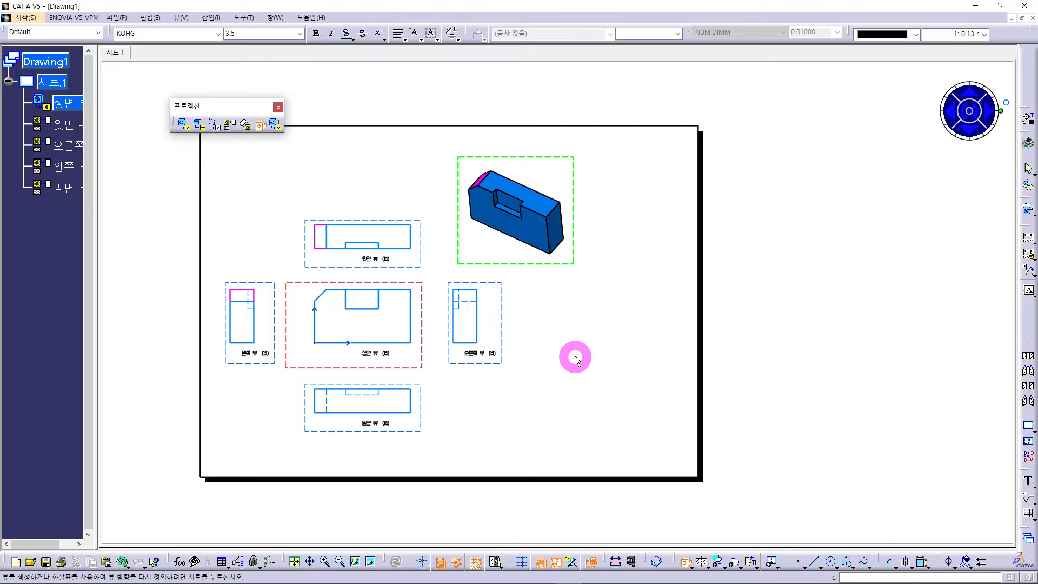
{"action": "left_click", "coordinate": [620, 360]}
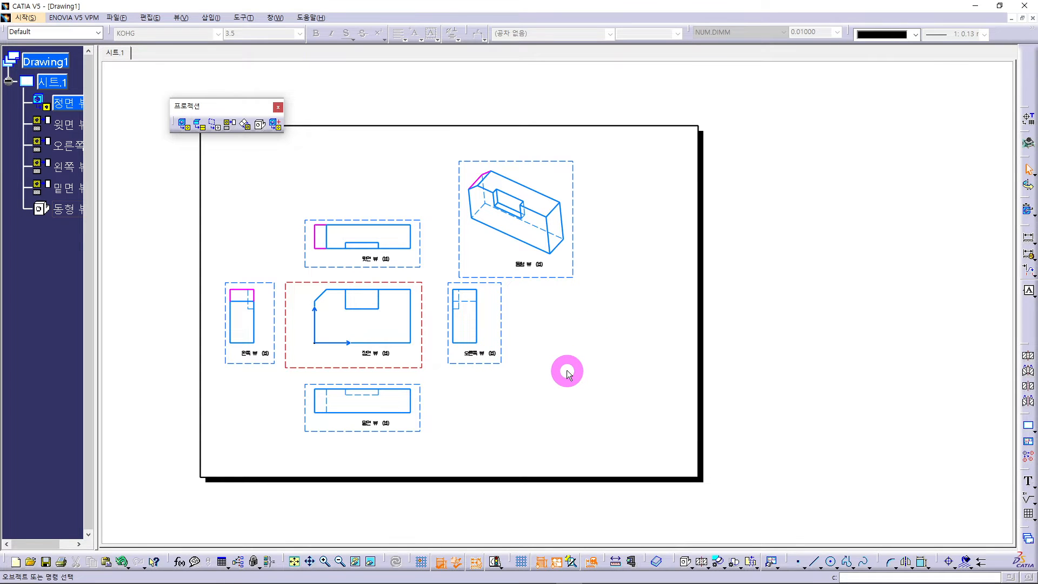
{"action": "mouse_move", "coordinate": [550, 355]}
{"action": "middle_mouse_down"}
{"action": "mouse_move", "coordinate": [683, 358]}
{"action": "mouse_move", "coordinate": [666, 332]}
{"action": "middle_mouse_up"}
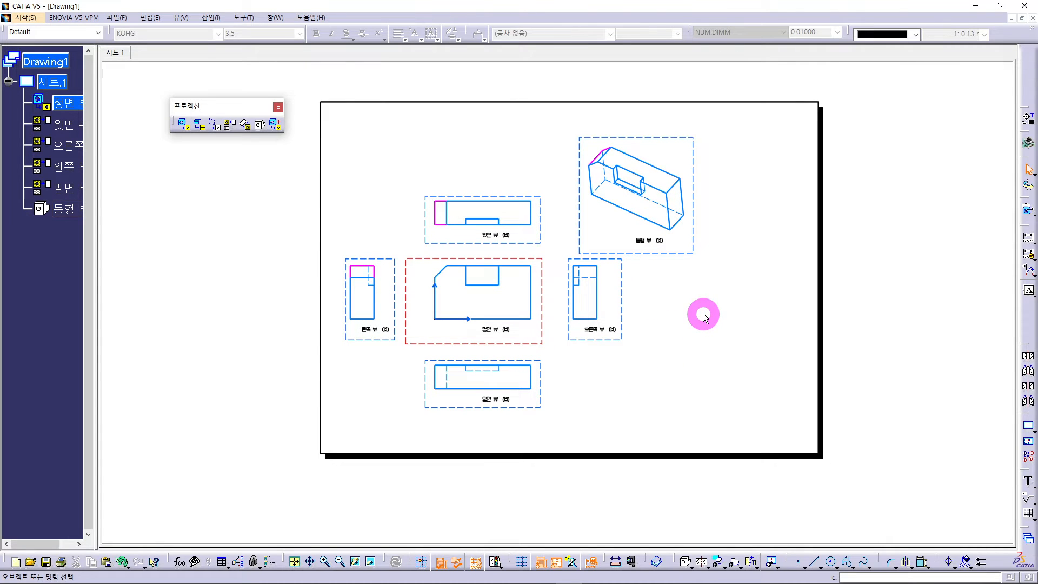
{"action": "mouse_move", "coordinate": [700, 316]}
{"action": "middle_mouse_down"}
{"action": "mouse_move", "coordinate": [571, 398]}
{"action": "mouse_move", "coordinate": [562, 391]}
{"action": "mouse_move", "coordinate": [816, 310]}
{"action": "mouse_move", "coordinate": [843, 350]}
{"action": "mouse_move", "coordinate": [670, 321]}
{"action": "mouse_move", "coordinate": [684, 311]}
{"action": "middle_mouse_up"}
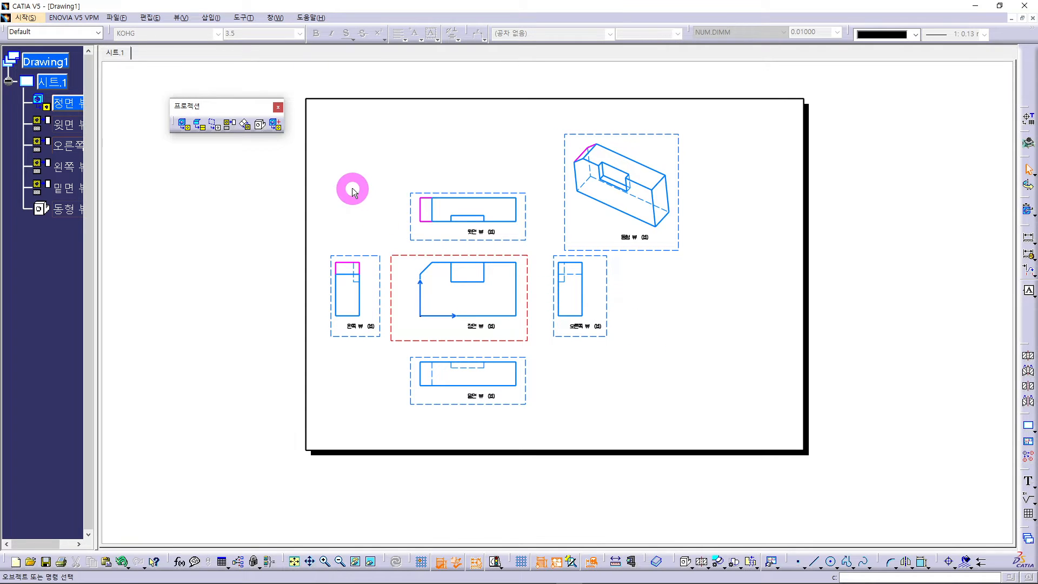
Create an auxiliary view projected from the front view's chamfered edge and place it diagonally above and left of the front view.
{"action": "left_click", "coordinate": [404, 256]}
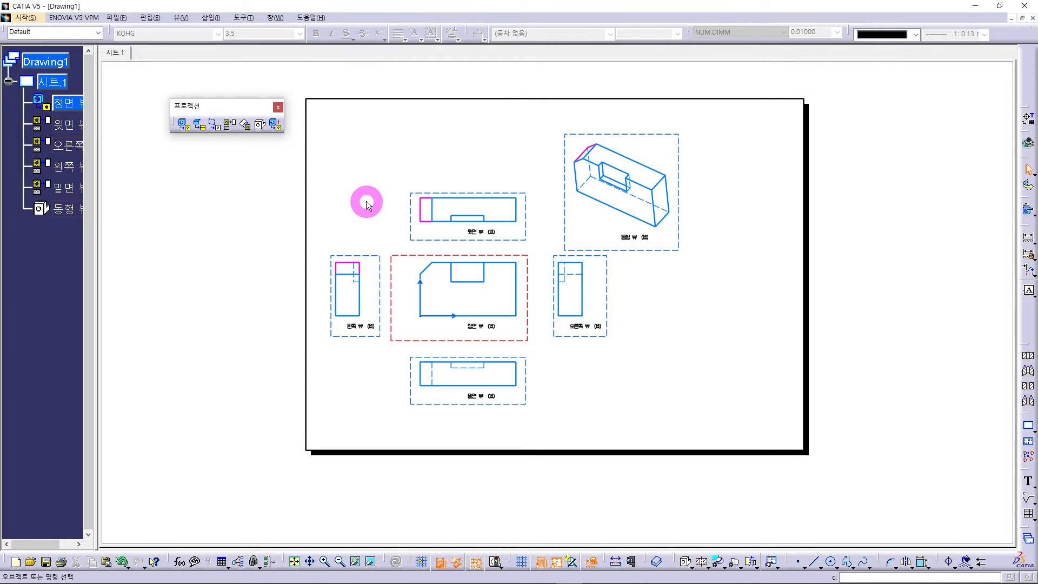
{"action": "left_click", "coordinate": [246, 126]}
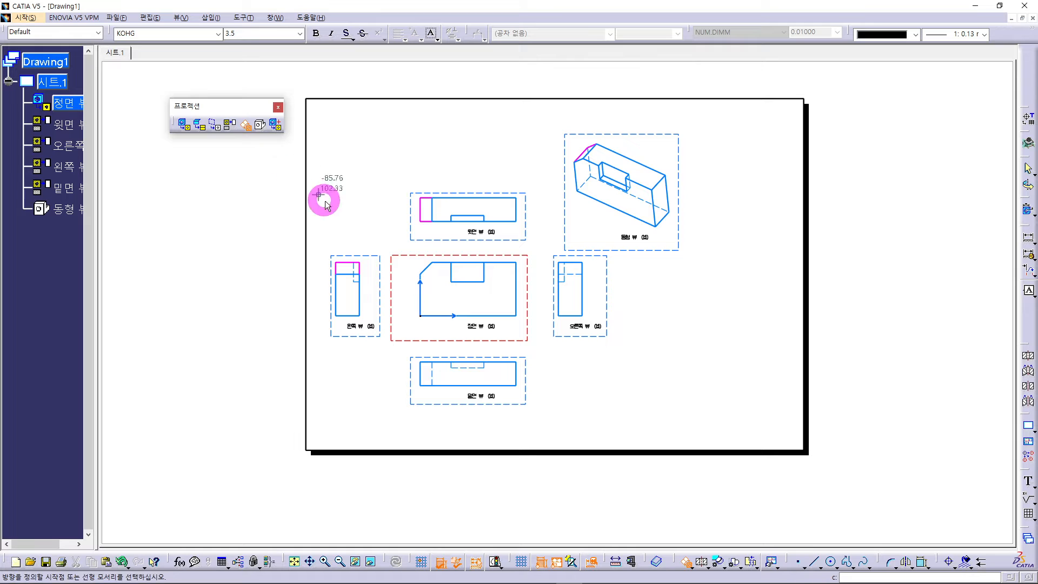
{"action": "left_click", "coordinate": [431, 269]}
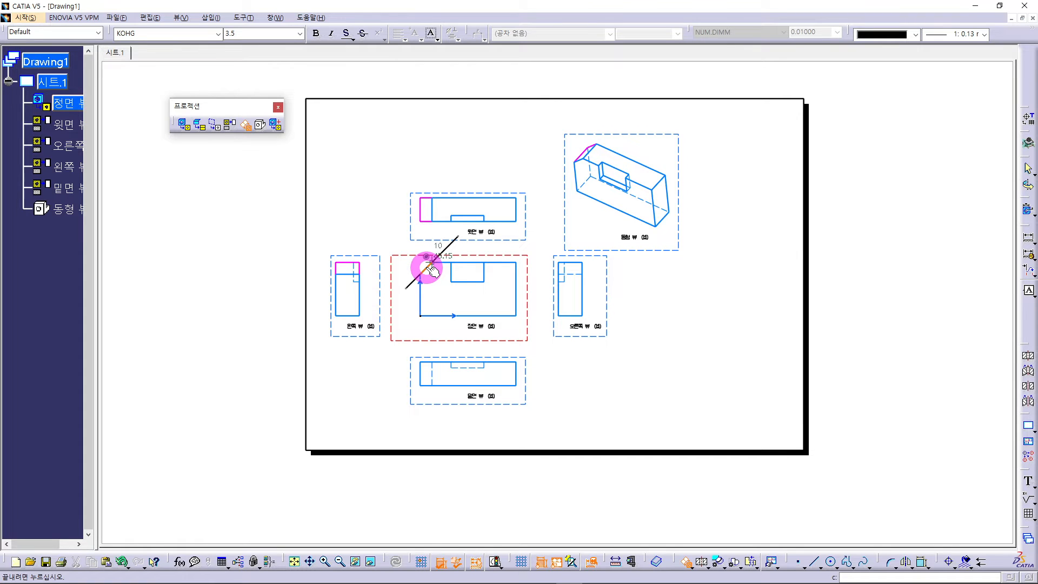
{"action": "left_click", "coordinate": [377, 215]}
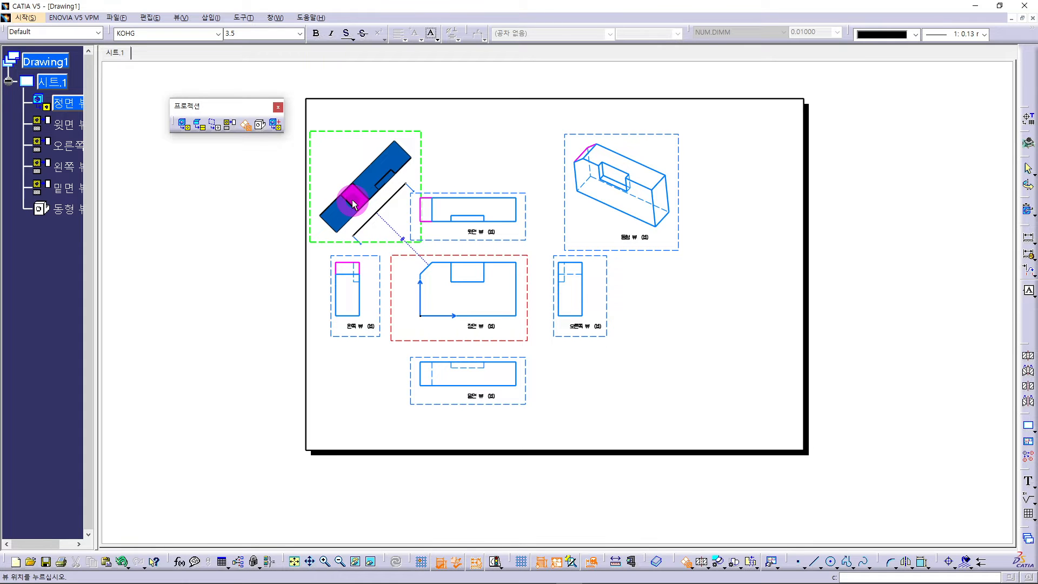
{"action": "left_click", "coordinate": [353, 204]}
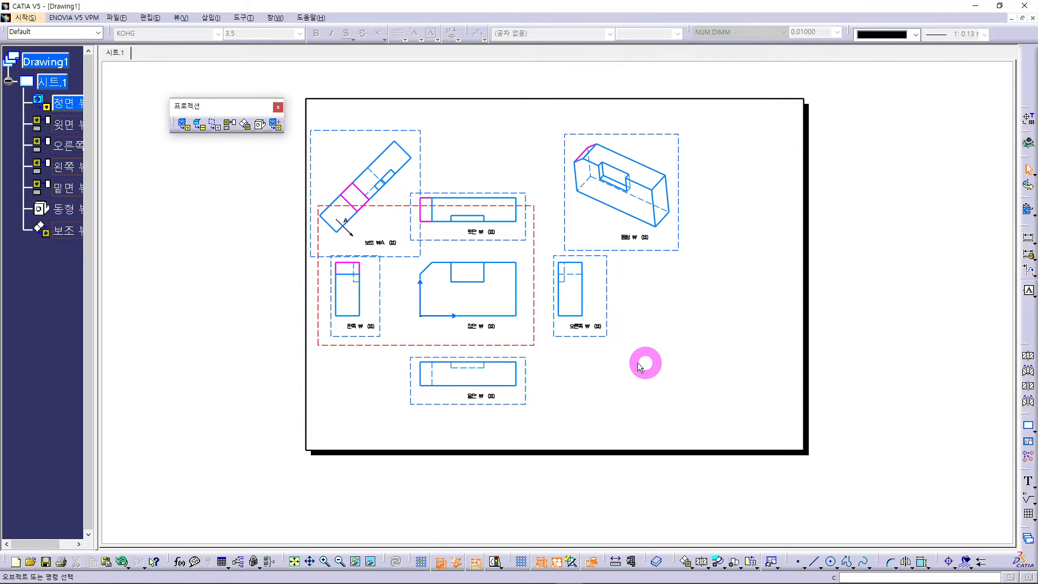
Activate the right view, switch activation to the top view, and make the front view active again.
{"action": "double_click", "coordinate": [598, 338]}
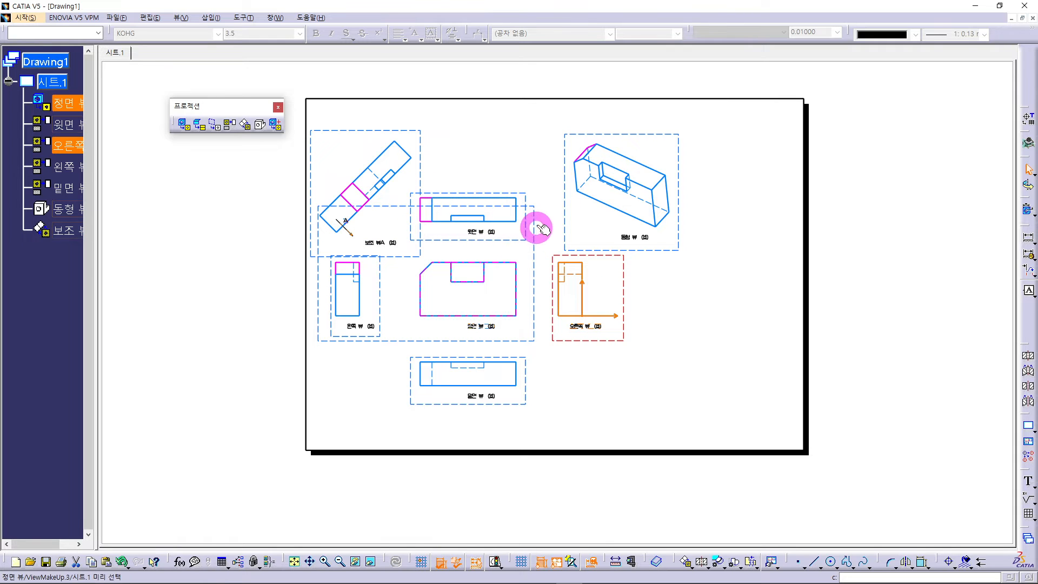
{"action": "left_click", "coordinate": [520, 195]}
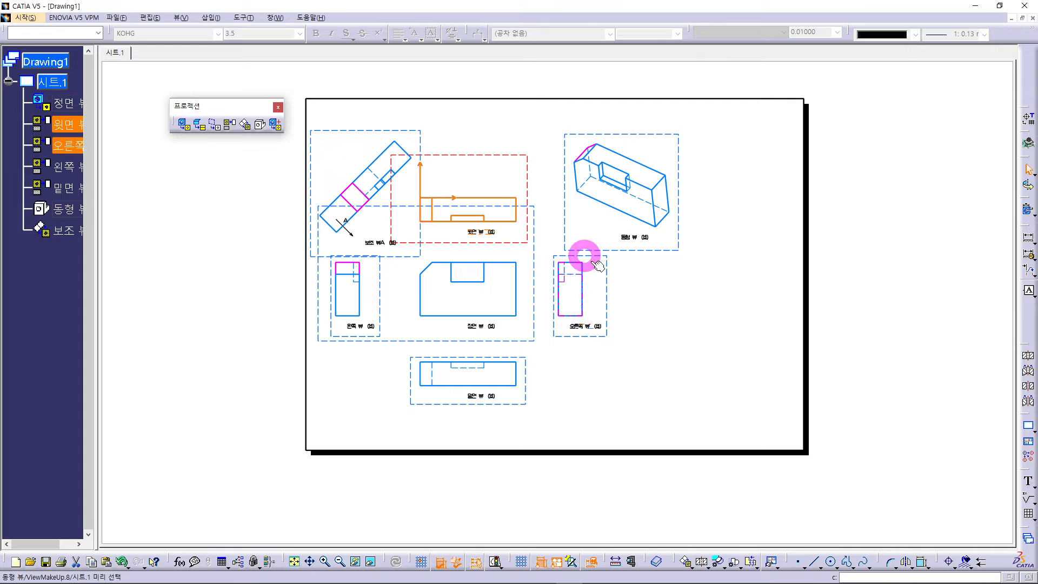
{"action": "left_click", "coordinate": [664, 314]}
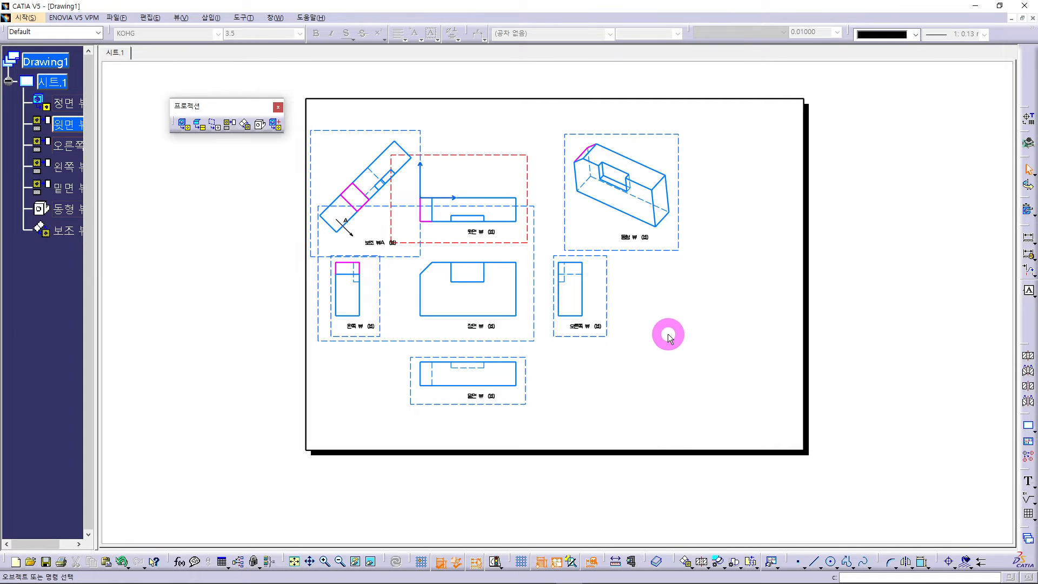
{"action": "left_click", "coordinate": [528, 340]}
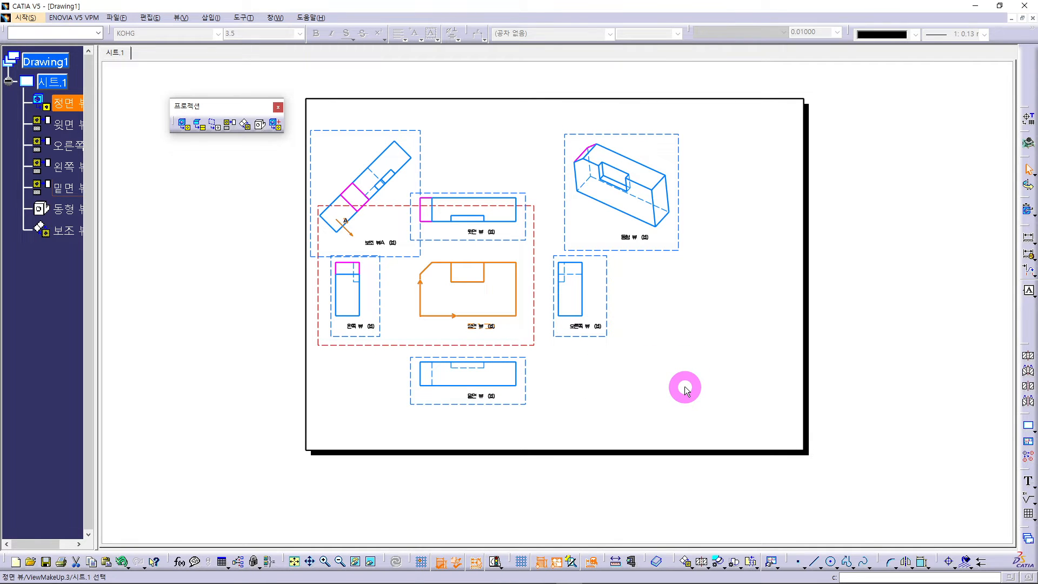
Move the isometric view to the upper-right corner of the sheet.
{"action": "left_click", "coordinate": [659, 249]}
{"action": "left_click_drag", "start_coordinate": [658, 249], "coordinate": [772, 226]}
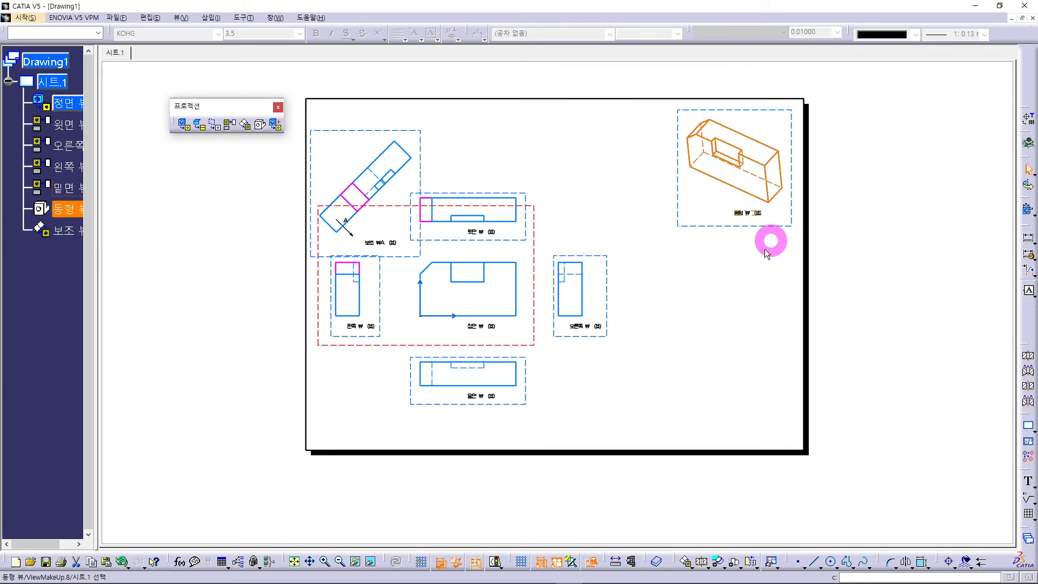
{"action": "left_click", "coordinate": [724, 331]}
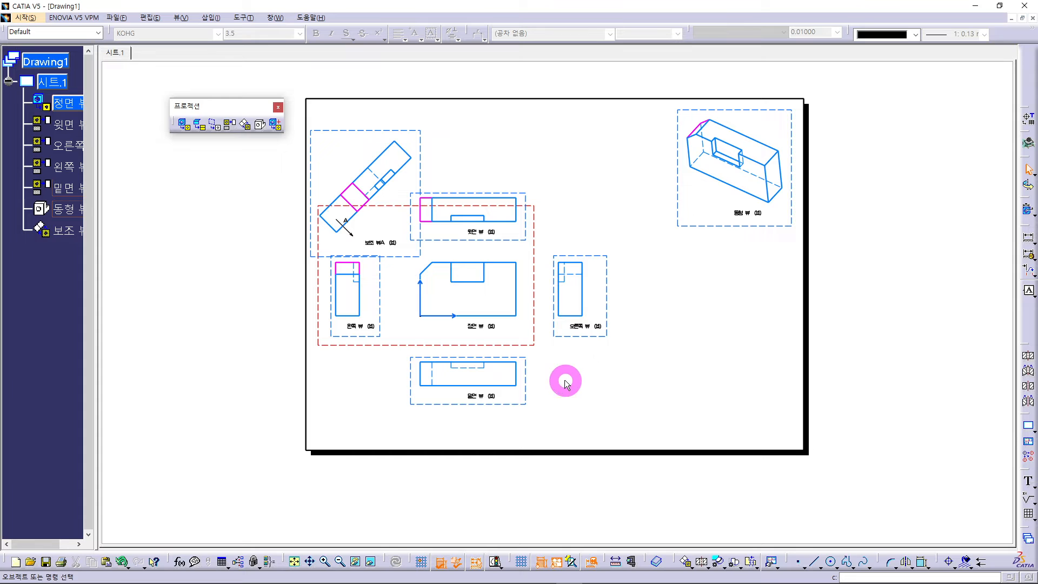
Activate the right view, reactivate the front view, and move the front view with its linked views toward the sheet's centre.
{"action": "double_click", "coordinate": [597, 337]}
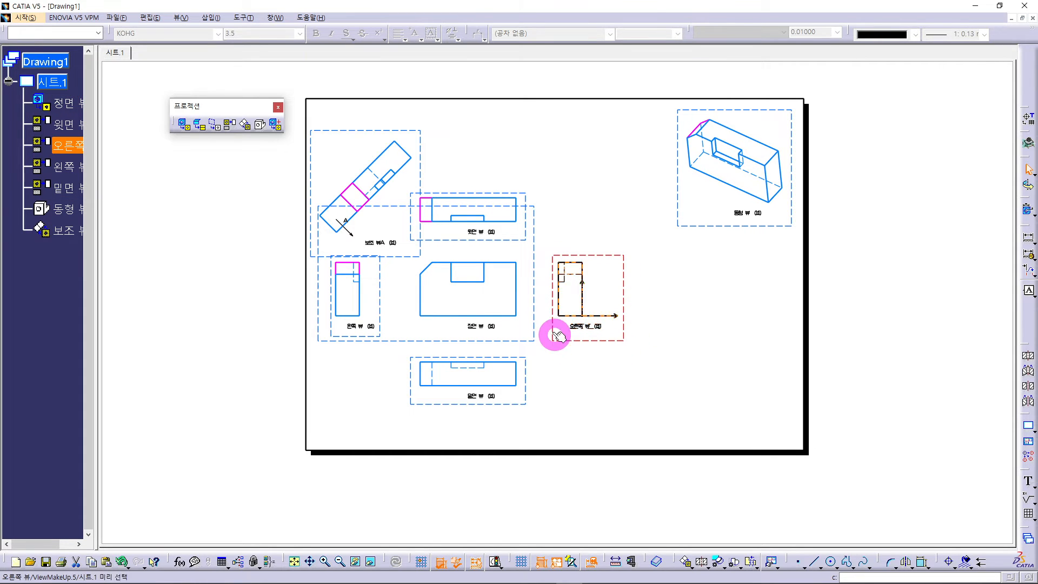
{"action": "left_click", "coordinate": [631, 271]}
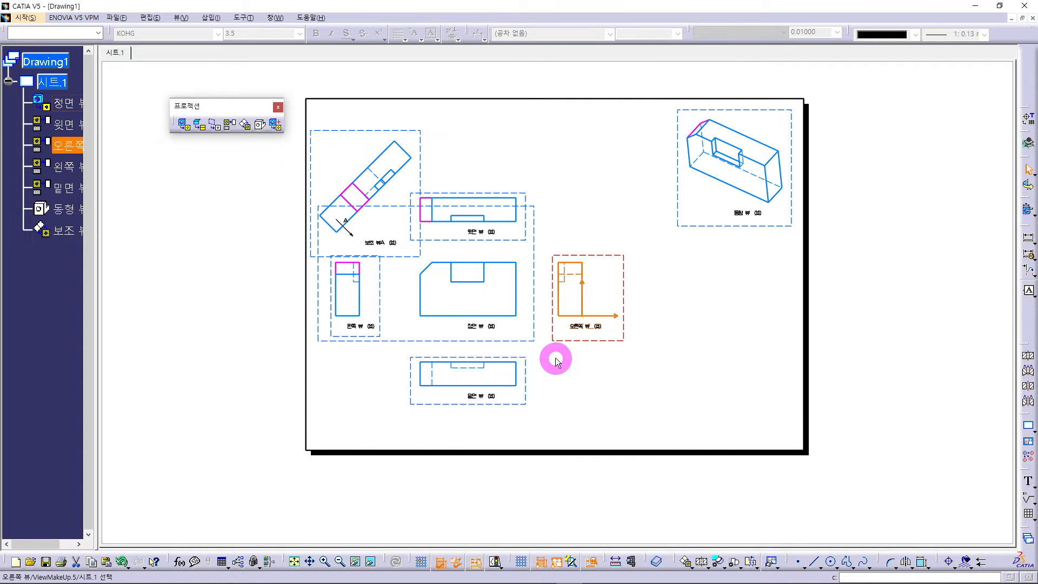
{"action": "left_click", "coordinate": [503, 341]}
{"action": "double_click", "coordinate": [503, 341]}
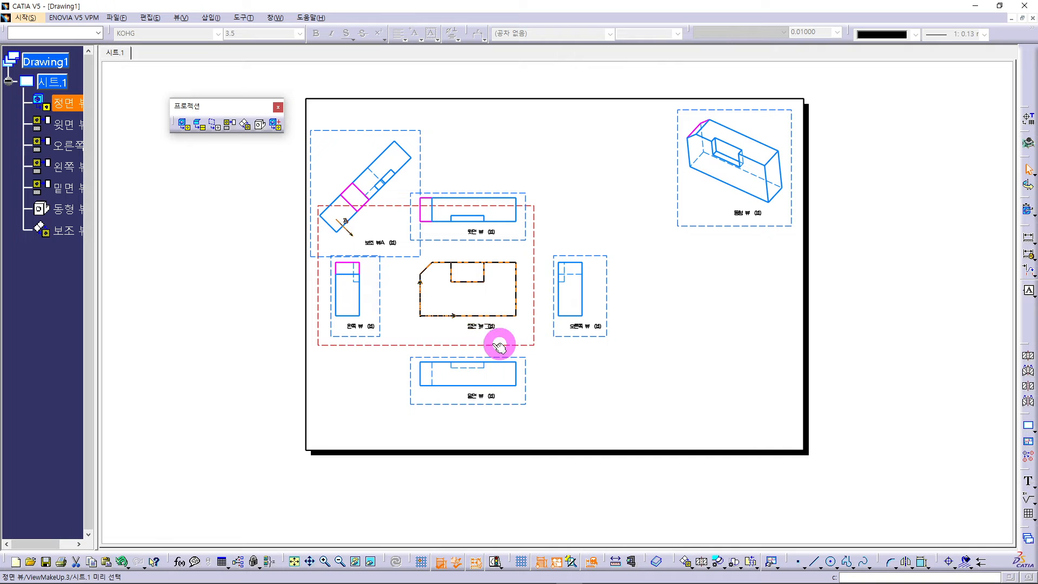
{"action": "left_click_drag", "start_coordinate": [431, 349], "coordinate": [489, 349]}
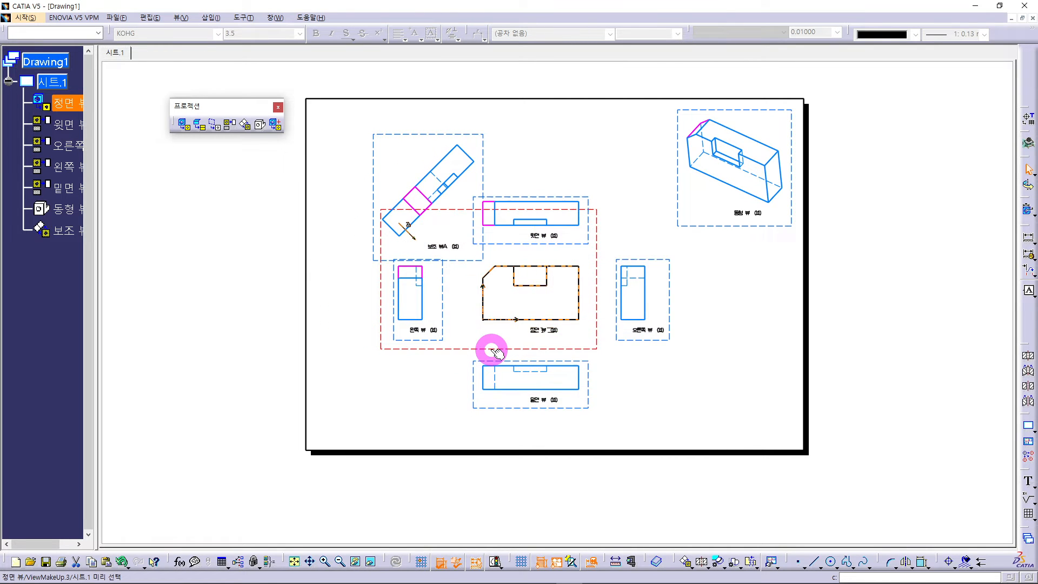
{"action": "left_click", "coordinate": [420, 410]}
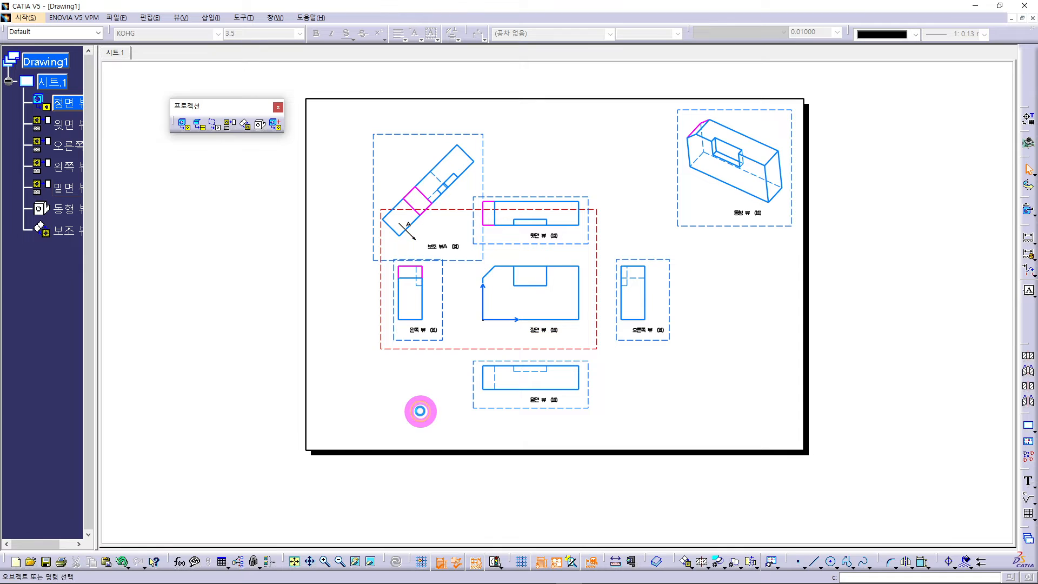
Spread the right, bottom, top and auxiliary views farther away from the front view.
{"action": "double_click", "coordinate": [653, 341]}
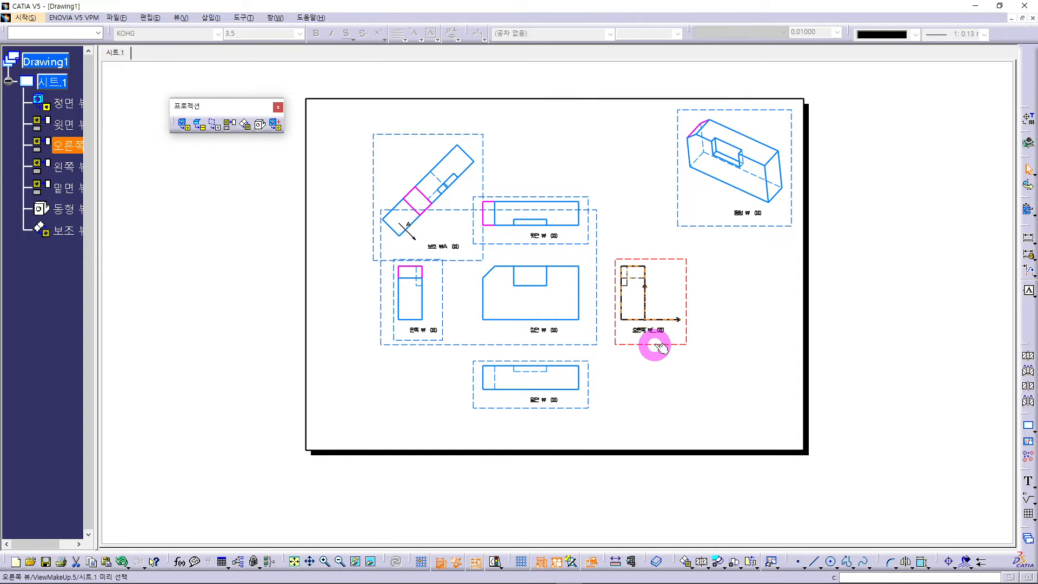
{"action": "left_click_drag", "start_coordinate": [656, 344], "coordinate": [687, 350]}
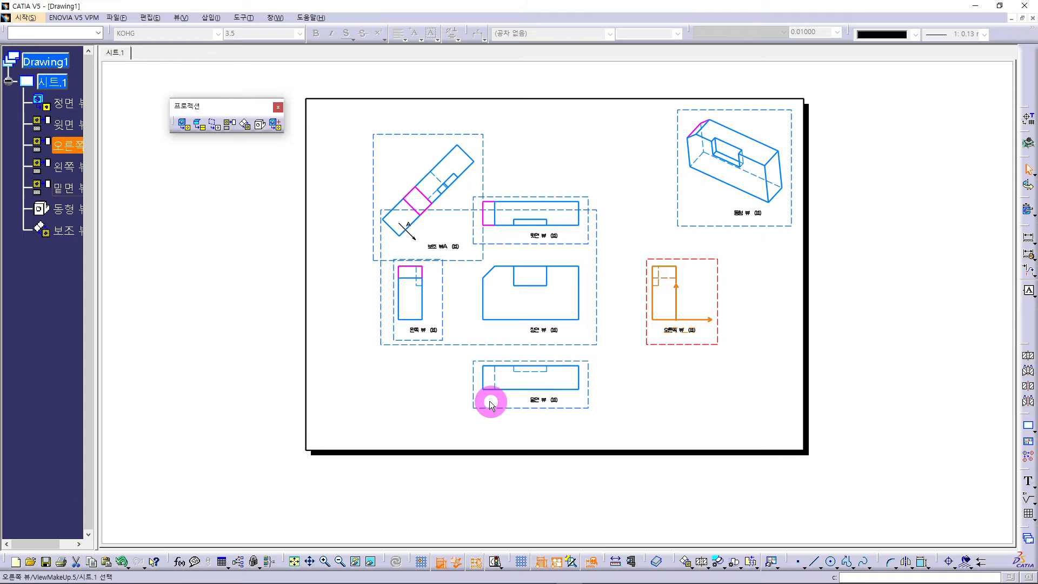
{"action": "double_click", "coordinate": [512, 410]}
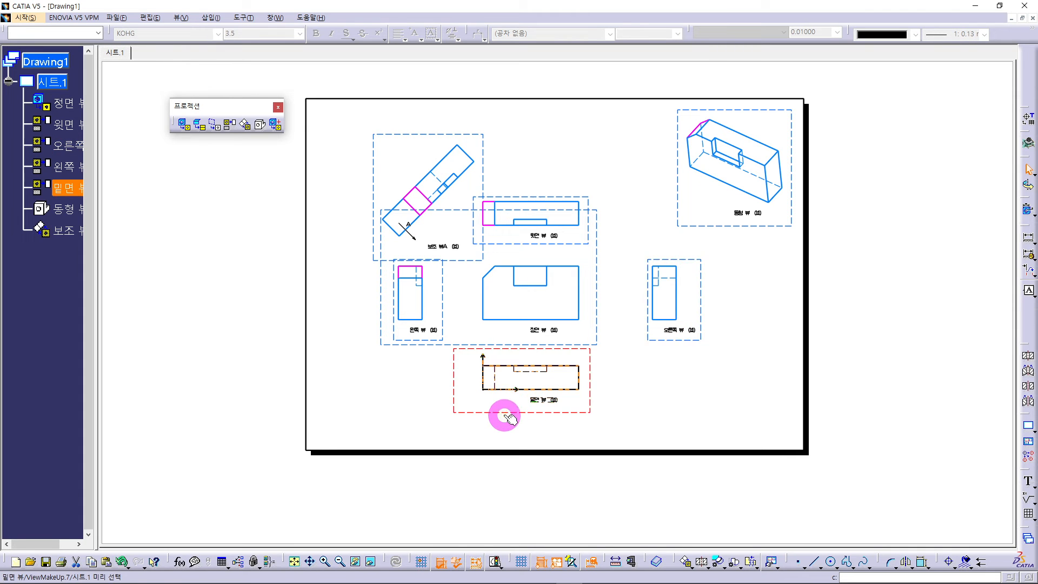
{"action": "left_click_drag", "start_coordinate": [510, 413], "coordinate": [518, 427]}
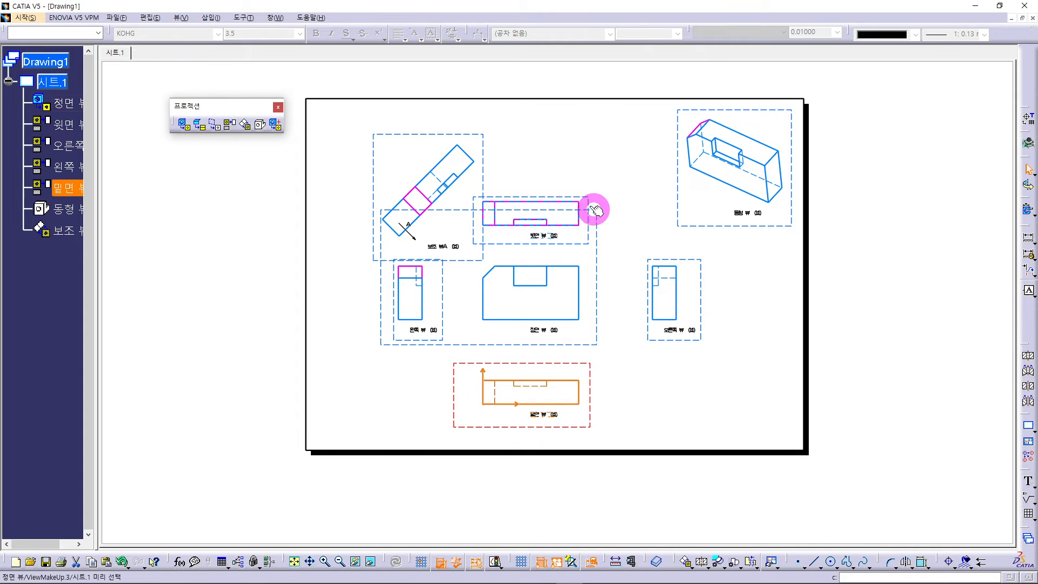
{"action": "left_click_drag", "start_coordinate": [583, 199], "coordinate": [582, 155]}
{"action": "left_click_drag", "start_coordinate": [368, 179], "coordinate": [336, 164]}
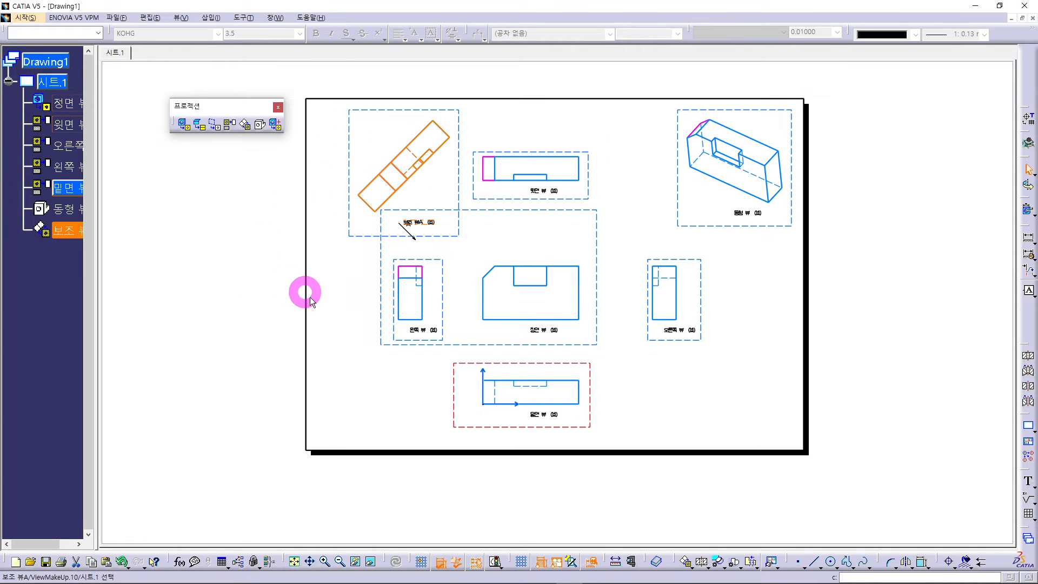
{"action": "left_click", "coordinate": [331, 337]}
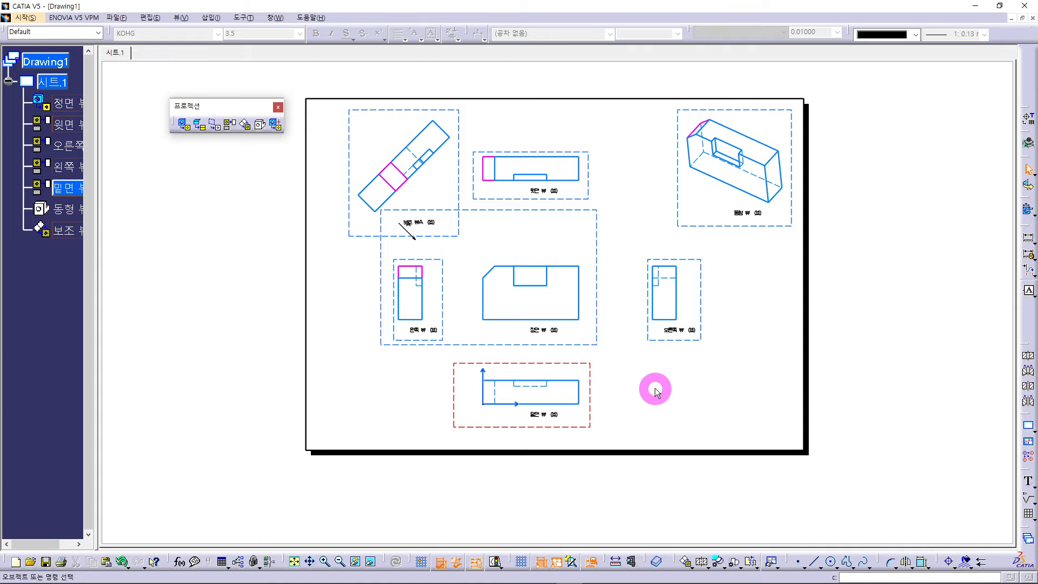
Create a second landscape drawing with the JIS standard and the A3 JIS sheet format.
{"action": "left_click", "coordinate": [30, 19]}
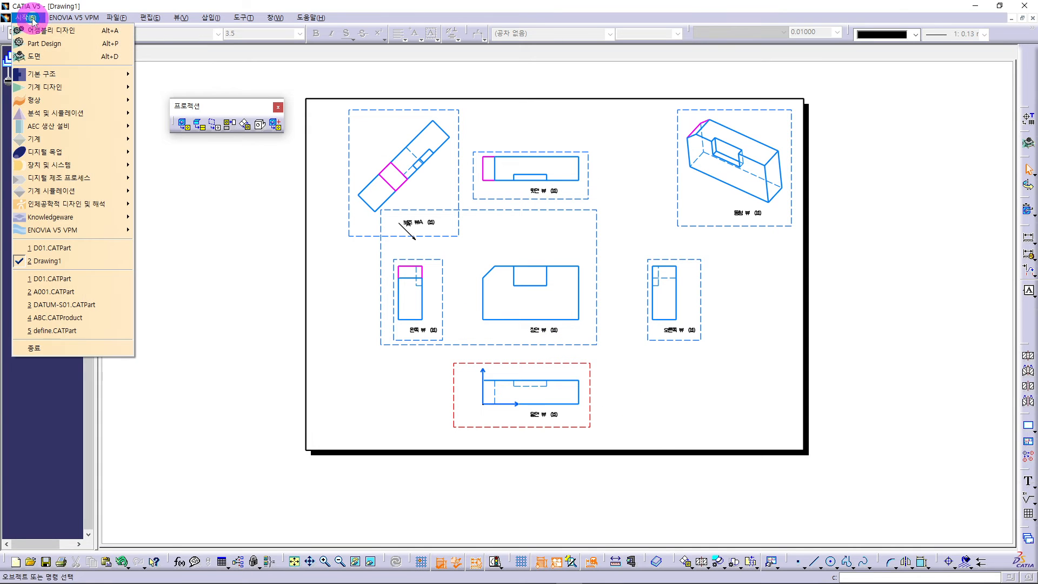
{"action": "left_click", "coordinate": [41, 56]}
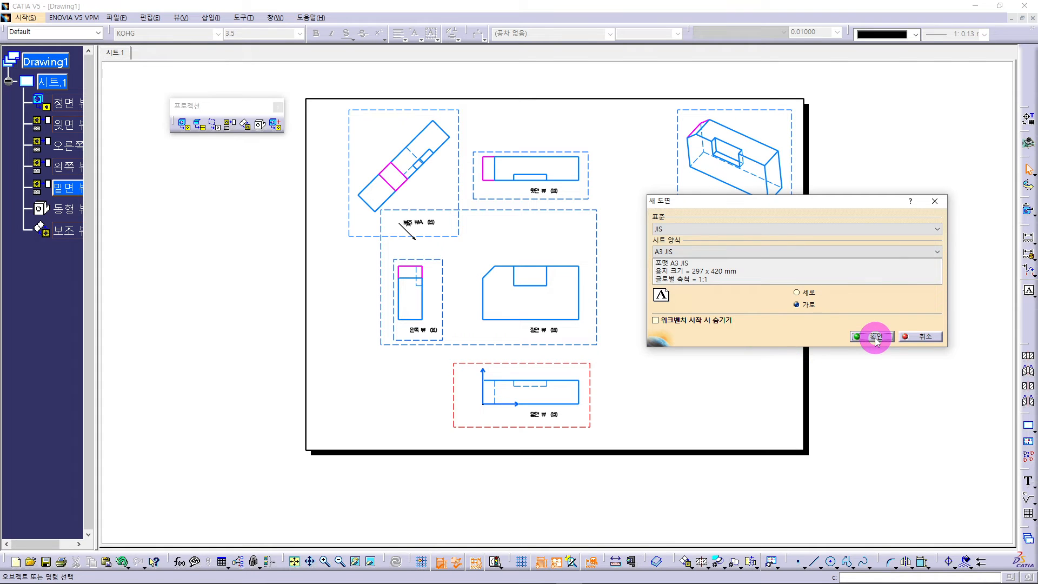
{"action": "left_click", "coordinate": [680, 231]}
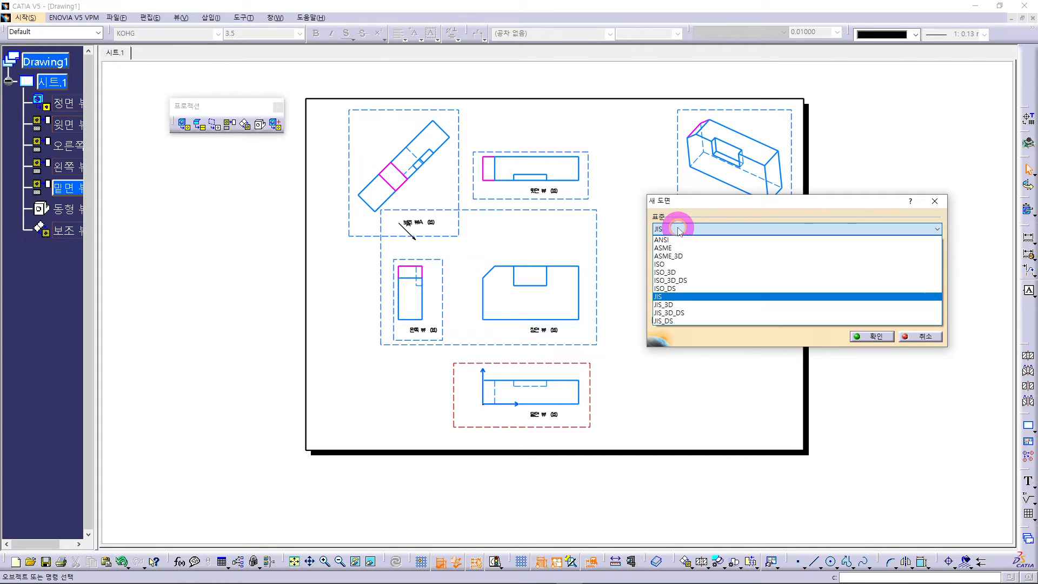
{"action": "left_click", "coordinate": [661, 298]}
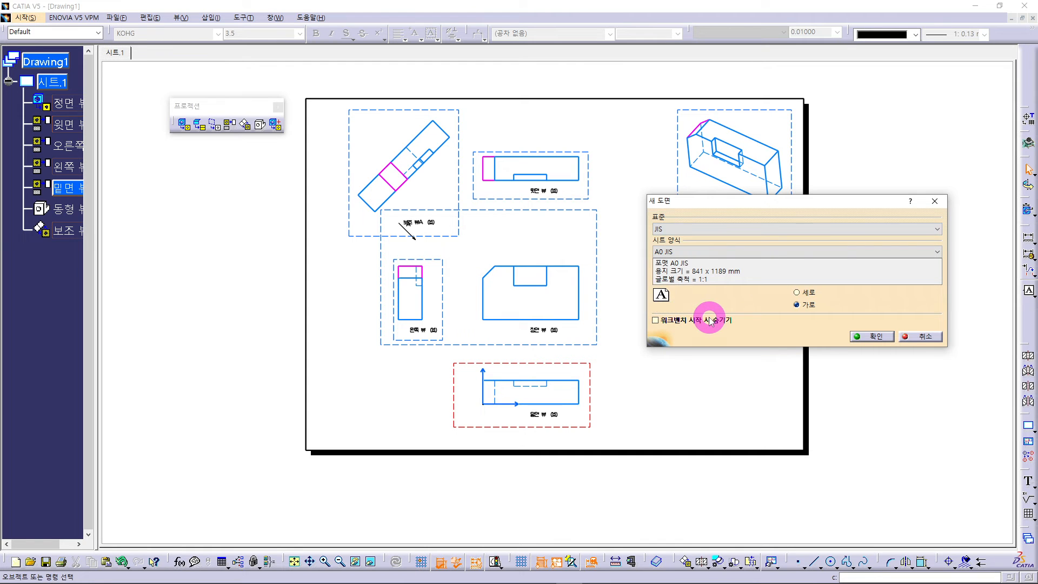
{"action": "left_click", "coordinate": [670, 252]}
{"action": "left_click", "coordinate": [677, 288]}
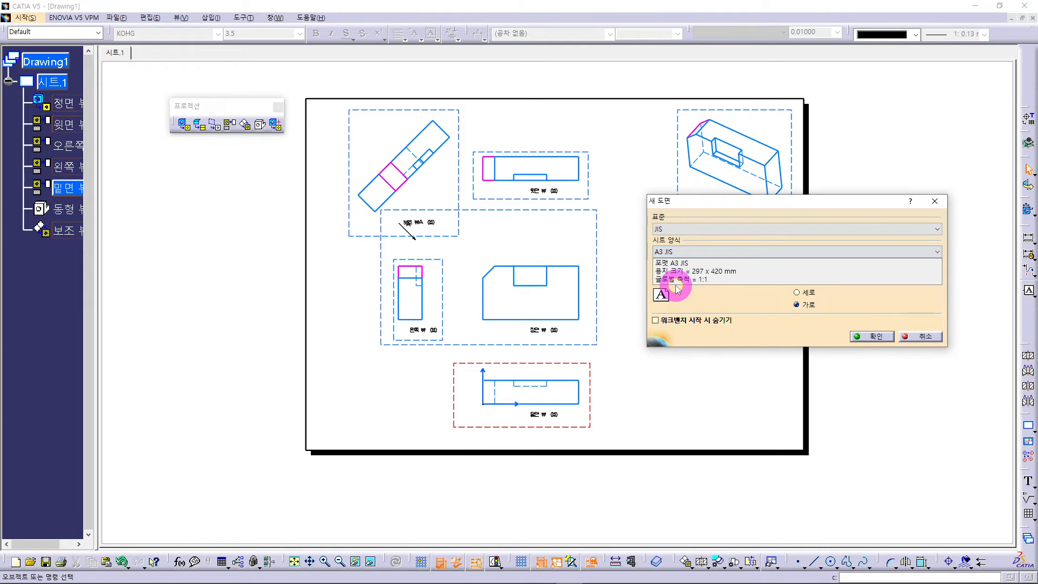
{"action": "left_click", "coordinate": [875, 337]}
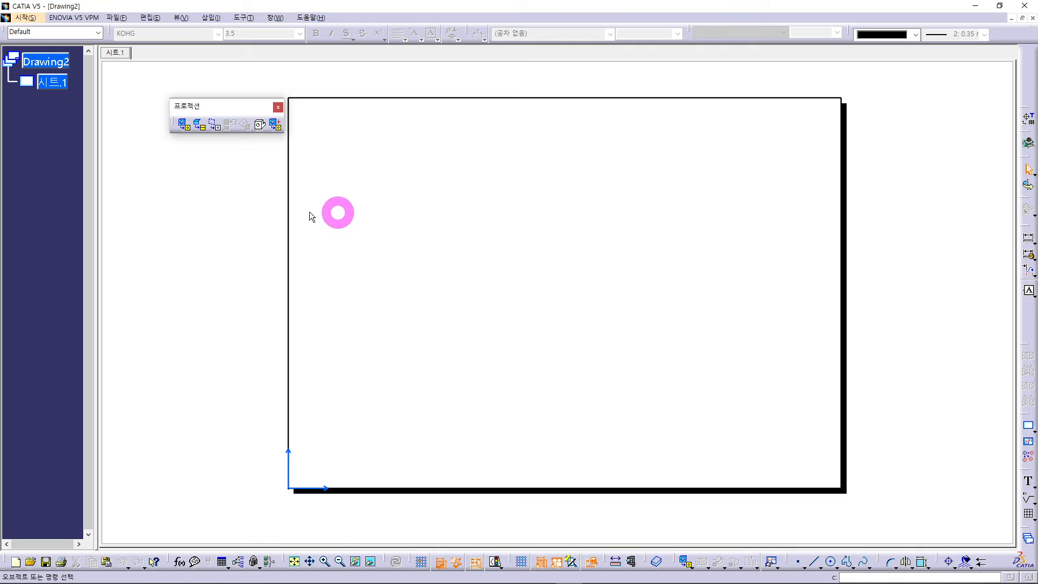
Start a front view in the new drawing from the unchamfered end face of D01.CATPart.
{"action": "left_click", "coordinate": [183, 125]}
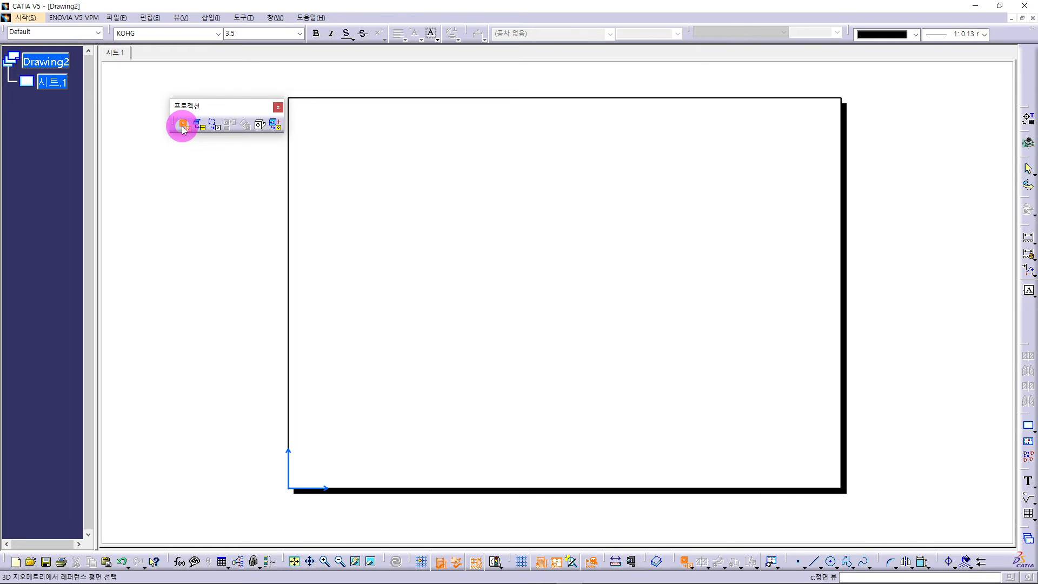
{"action": "left_click", "coordinate": [277, 19]}
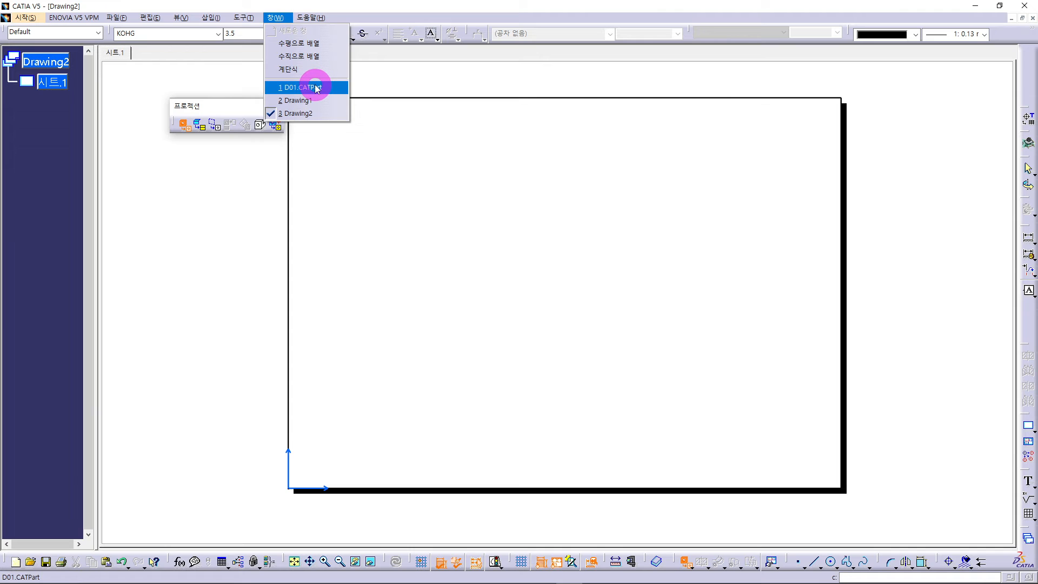
{"action": "left_click", "coordinate": [317, 88]}
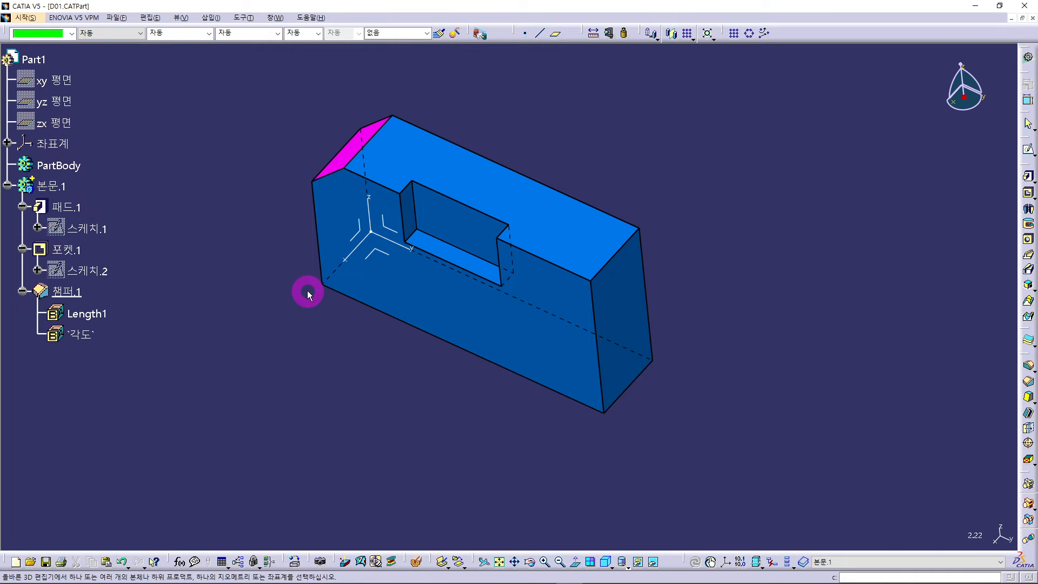
{"action": "left_click", "coordinate": [626, 324]}
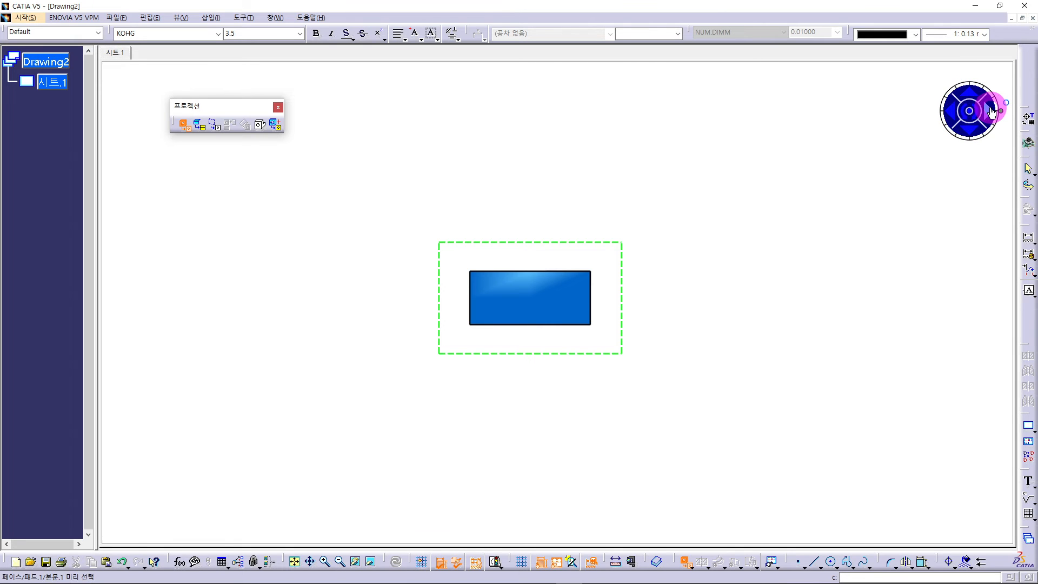
Turn the front view preview horizontally in 90-degree steps, first one way and back the other, through the part's side faces.
{"action": "left_click", "coordinate": [955, 111]}
{"action": "left_click", "coordinate": [955, 111]}
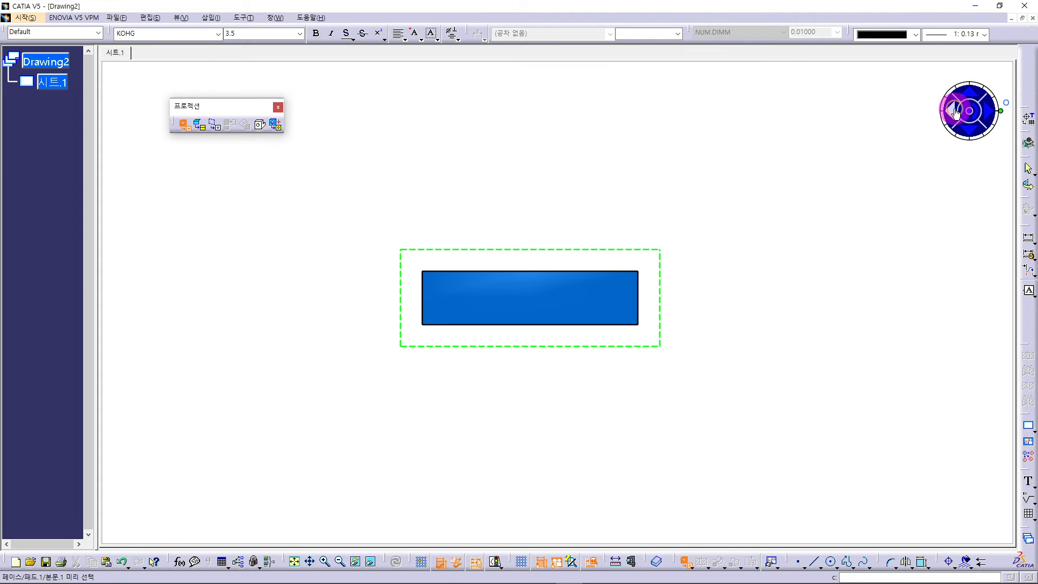
{"action": "left_click", "coordinate": [992, 112]}
{"action": "left_click", "coordinate": [992, 113]}
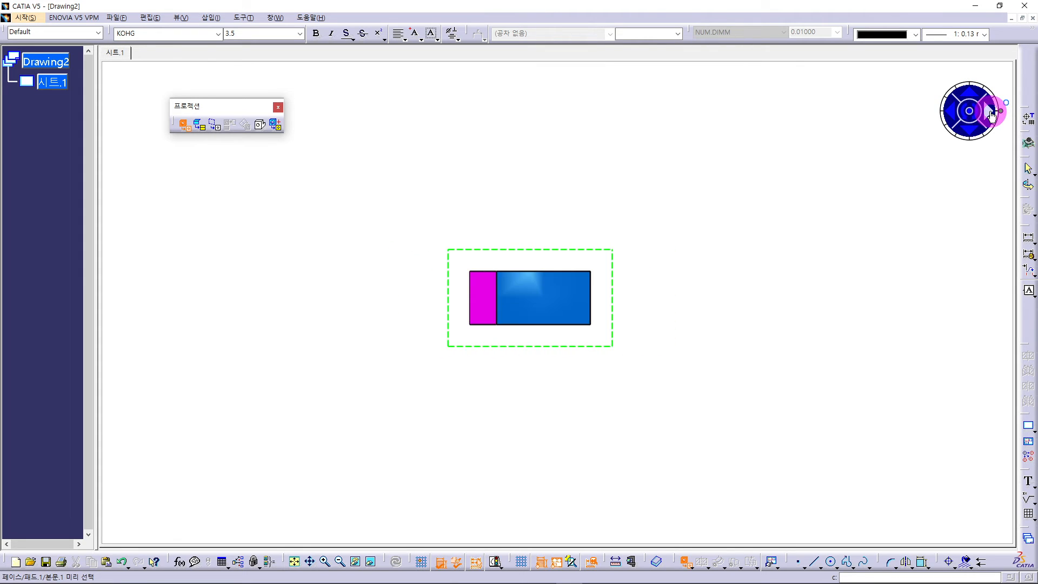
Tilt the front view preview vertically in 90-degree steps until it faces the large face with the rectangular pocket.
{"action": "left_click", "coordinate": [975, 96]}
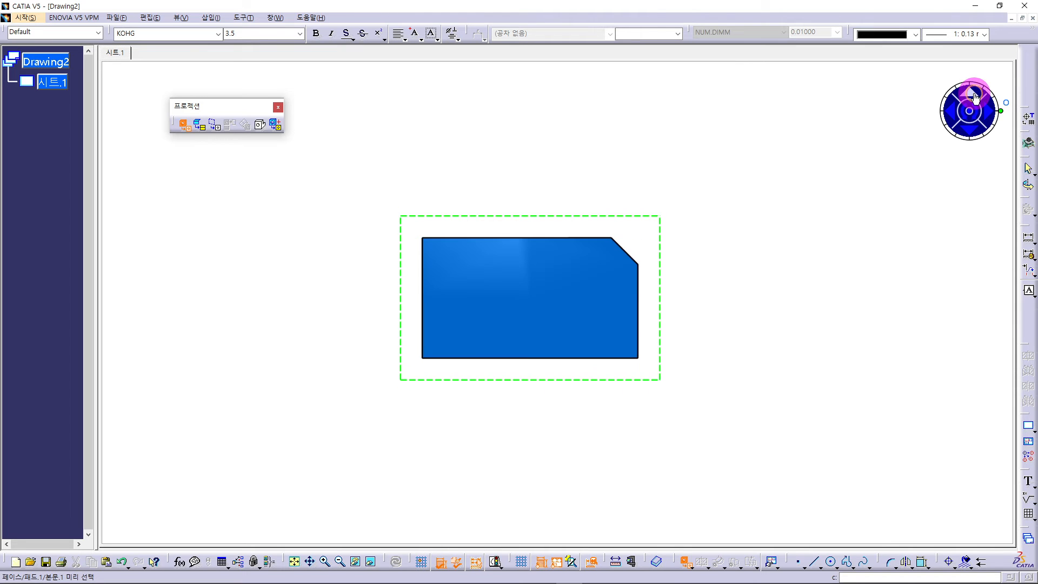
{"action": "left_click", "coordinate": [975, 96]}
{"action": "left_click", "coordinate": [974, 95]}
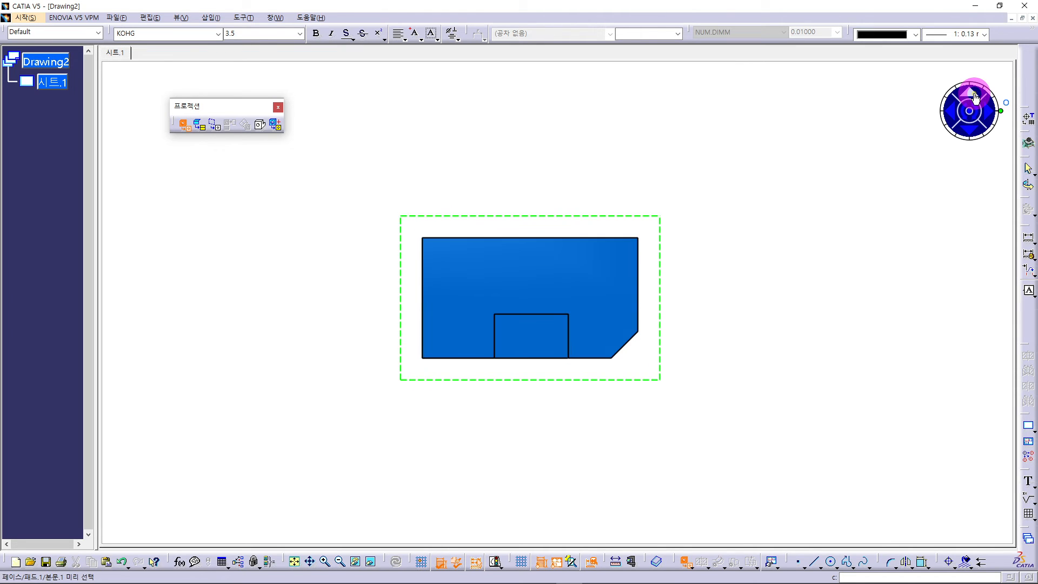
{"action": "left_click", "coordinate": [974, 132]}
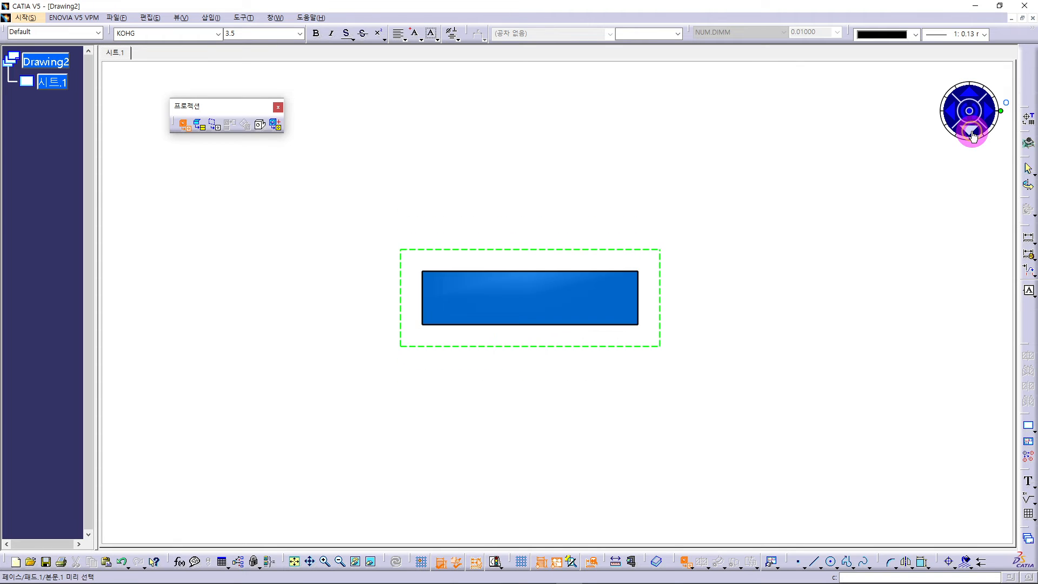
{"action": "left_click", "coordinate": [973, 133]}
{"action": "left_click", "coordinate": [973, 132]}
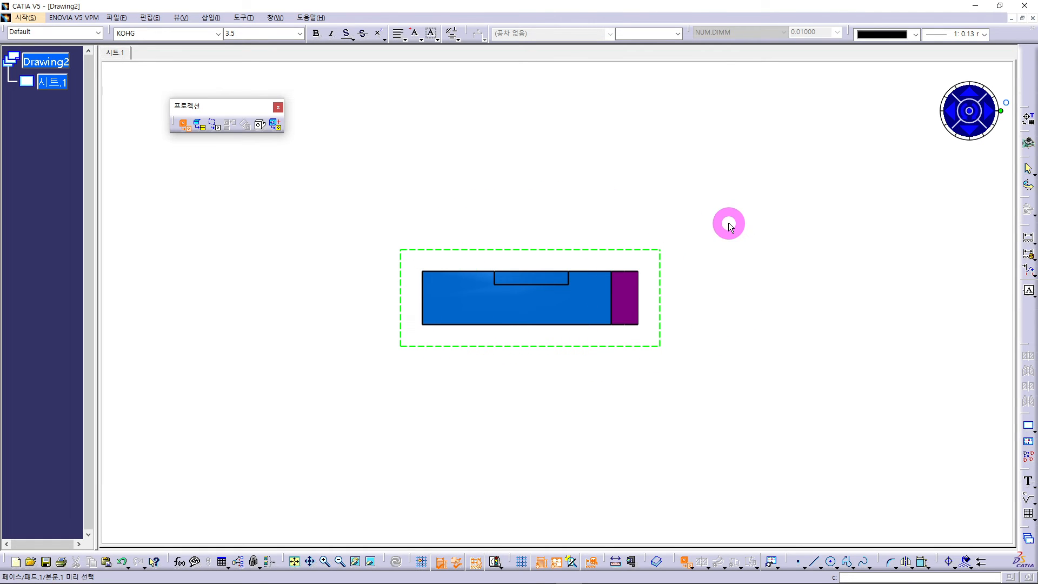
{"action": "left_click", "coordinate": [972, 131]}
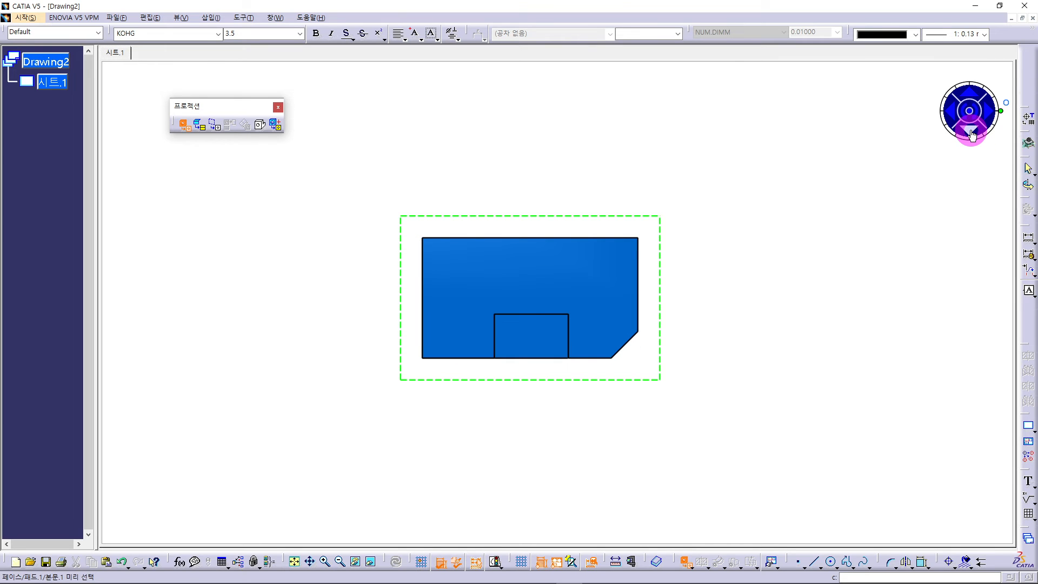
{"action": "left_click", "coordinate": [855, 257]}
{"action": "left_click", "coordinate": [501, 382]}
{"action": "left_click", "coordinate": [557, 299]}
{"action": "left_click", "coordinate": [576, 421]}
Rotate the front view preview clockwise within its plane in 30-degree steps to 240 degrees.
{"action": "left_click", "coordinate": [977, 120]}
{"action": "left_click", "coordinate": [978, 119]}
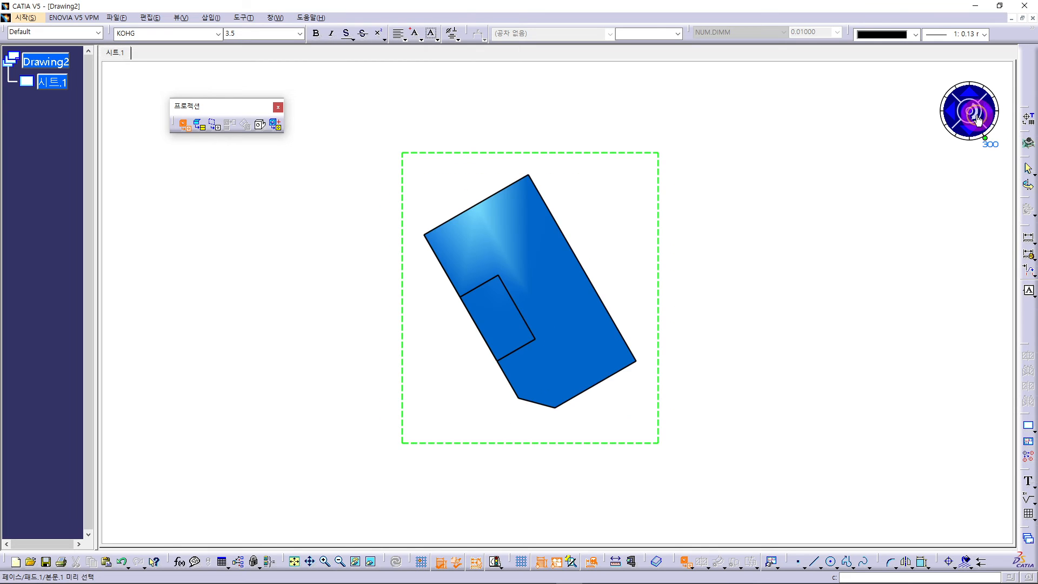
{"action": "left_click", "coordinate": [976, 118]}
{"action": "left_click", "coordinate": [976, 117]}
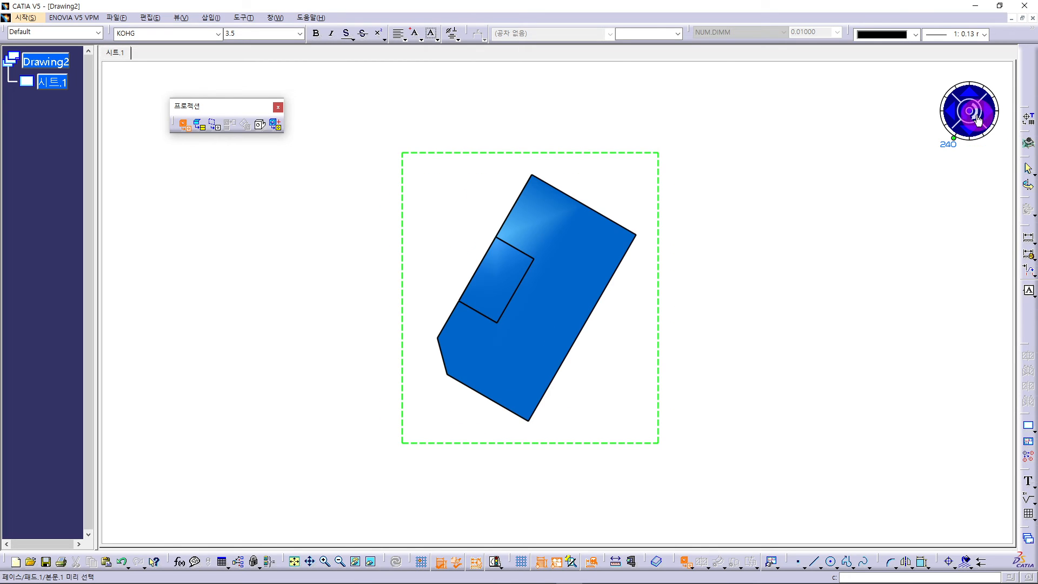
Rotate the front view preview counterclockwise within its plane in 30-degree steps, past 0 degrees, to 60 degrees.
{"action": "left_click", "coordinate": [964, 116]}
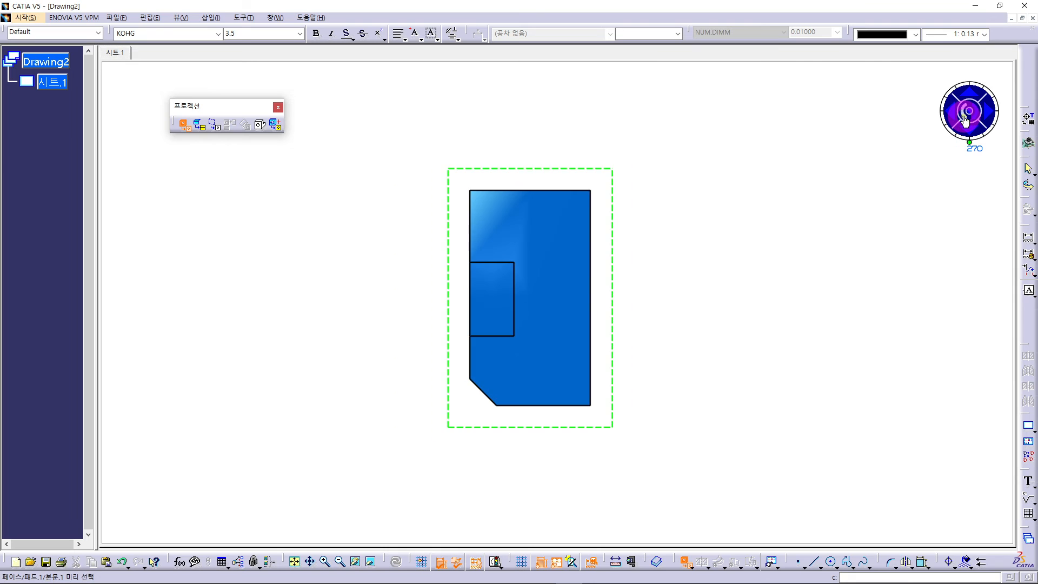
{"action": "left_click", "coordinate": [966, 118]}
{"action": "left_click", "coordinate": [967, 120]}
{"action": "left_click", "coordinate": [967, 120]}
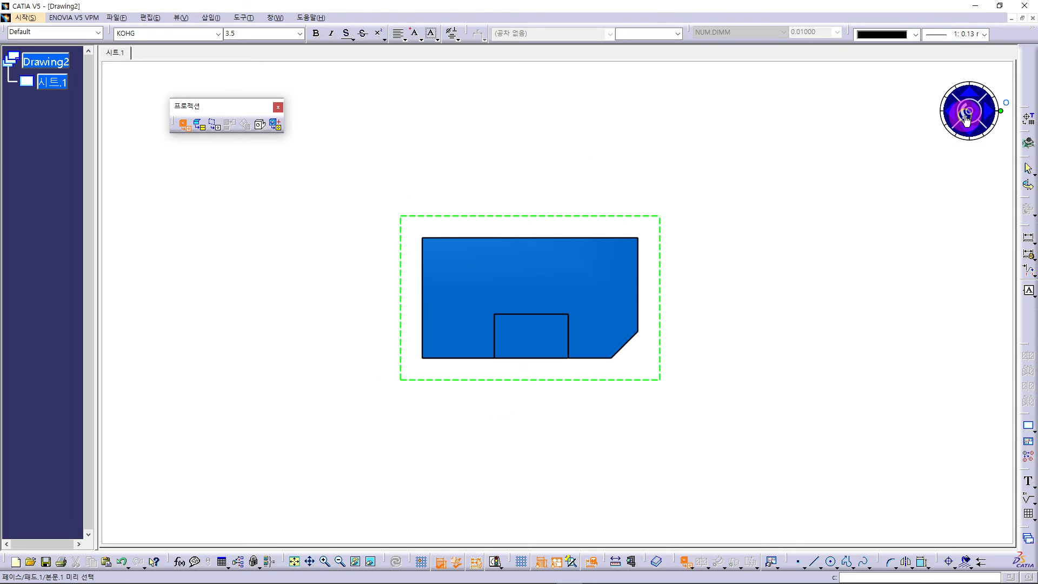
{"action": "left_click", "coordinate": [967, 120]}
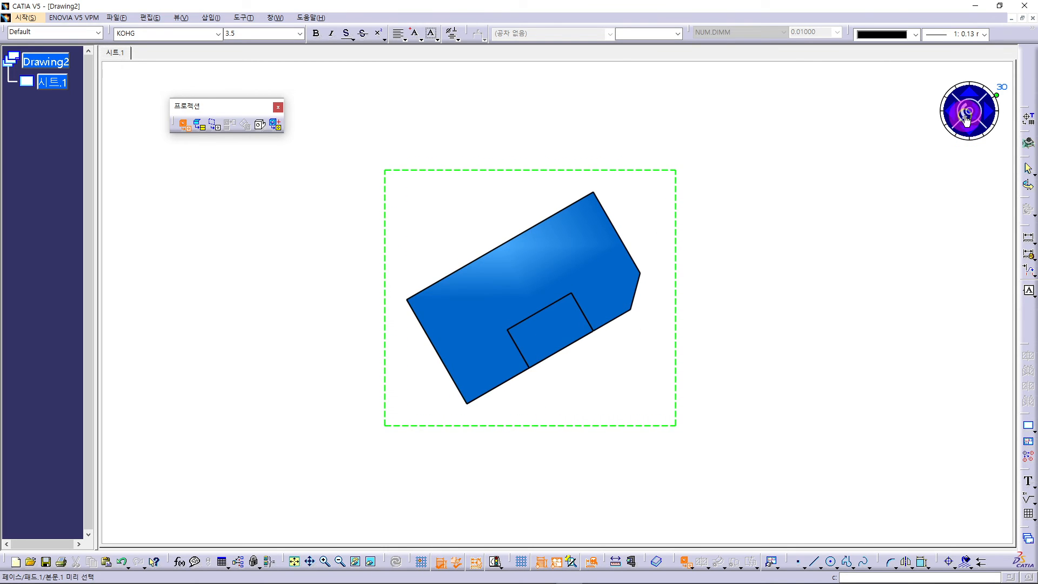
{"action": "left_click", "coordinate": [967, 121]}
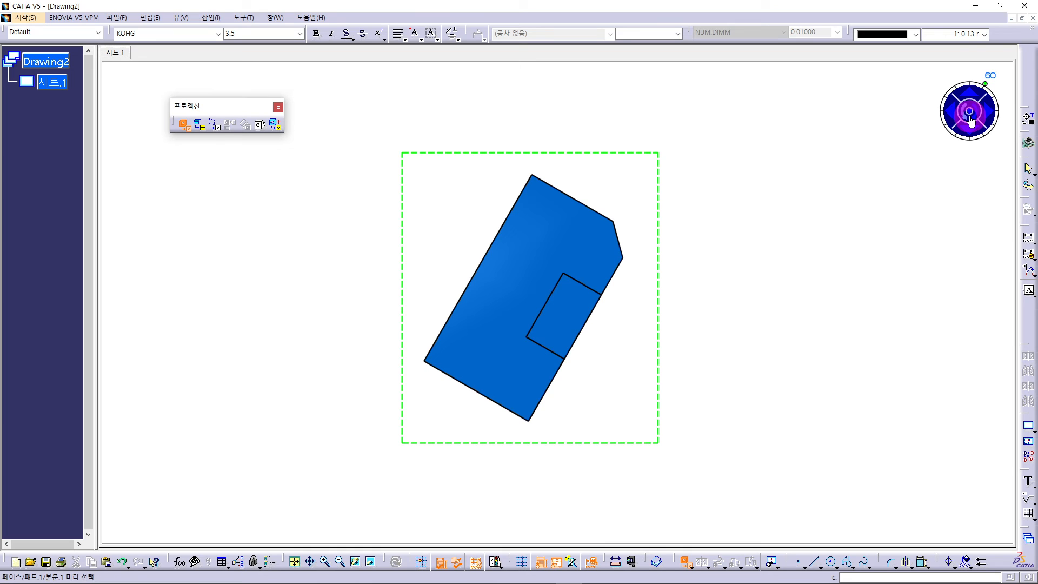
Swing the front view preview's rotation handle to 180 degrees so the pocket lies along the upper edge.
{"action": "left_click", "coordinate": [956, 166]}
{"action": "mouse_move", "coordinate": [989, 89]}
{"action": "left_mouse_down"}
{"action": "mouse_move", "coordinate": [1007, 109]}
{"action": "mouse_move", "coordinate": [1003, 122]}
{"action": "mouse_move", "coordinate": [990, 138]}
{"action": "mouse_move", "coordinate": [948, 141]}
{"action": "mouse_move", "coordinate": [992, 146]}
{"action": "mouse_move", "coordinate": [955, 153]}
{"action": "mouse_move", "coordinate": [930, 129]}
{"action": "left_mouse_up"}
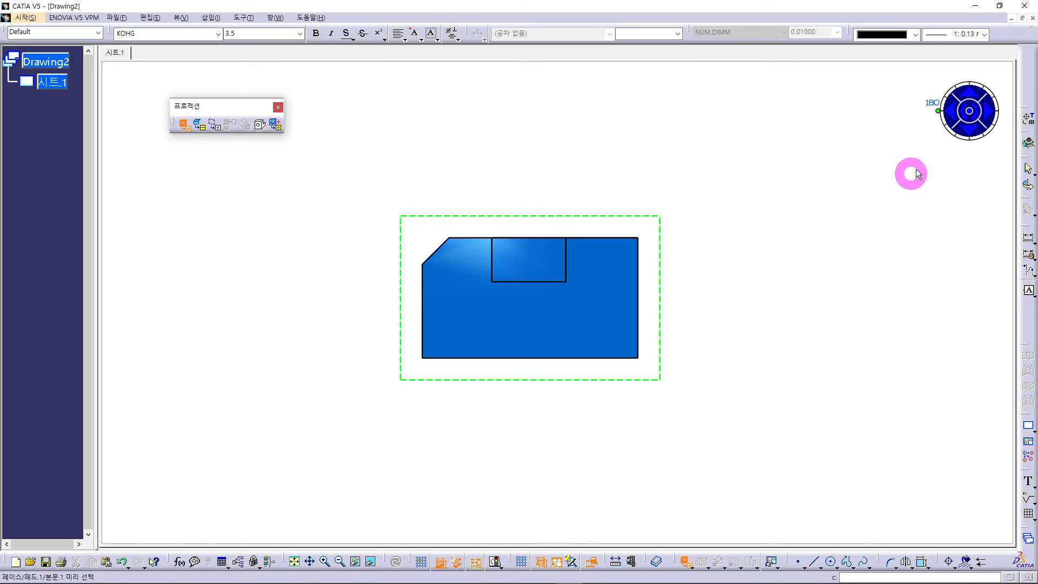
Examine the rotation increment setting of the view preview and close it without changing the value.
{"action": "right_click", "coordinate": [939, 114]}
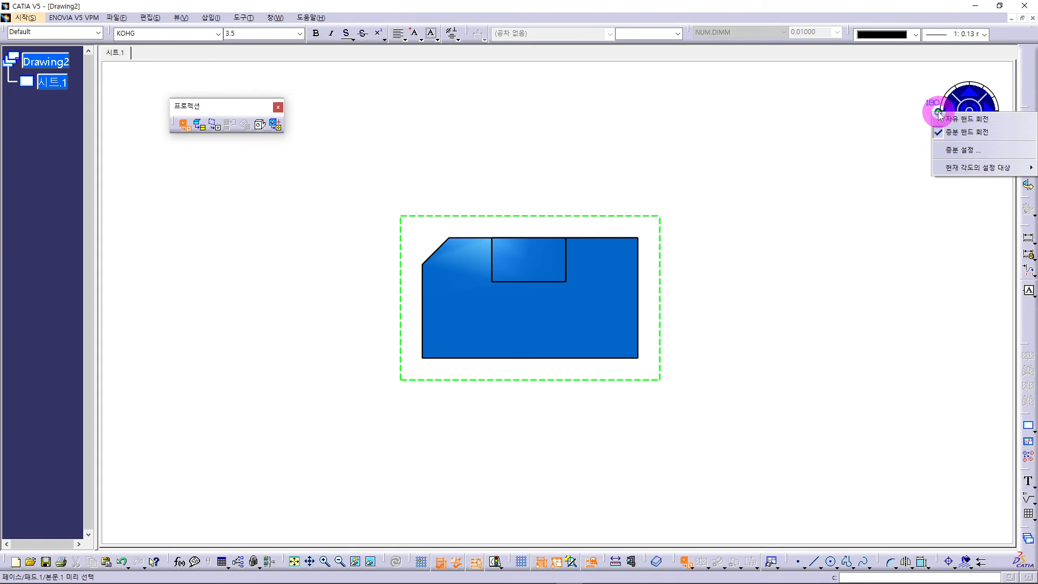
{"action": "left_click", "coordinate": [965, 155]}
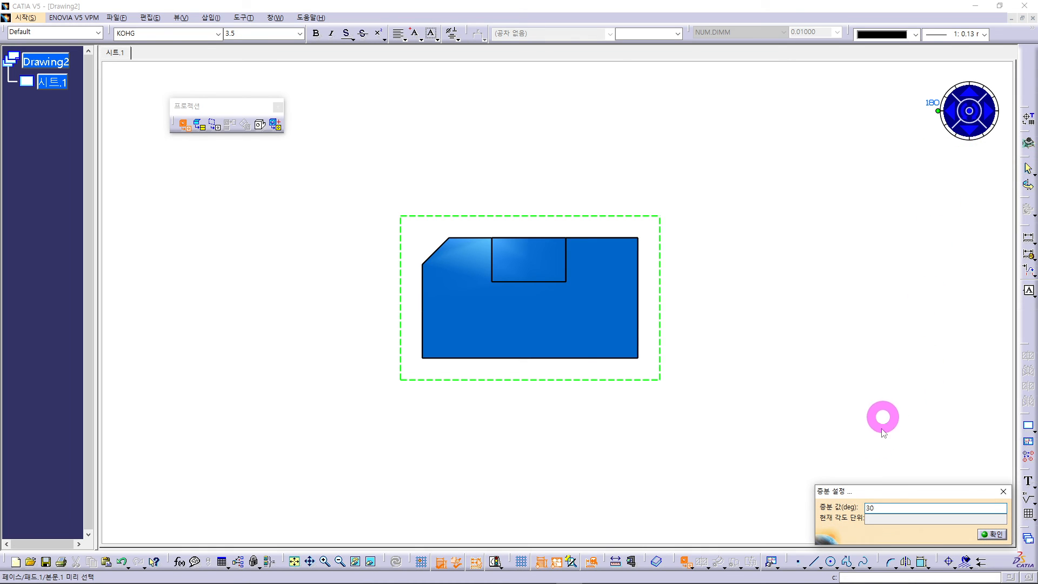
{"action": "left_click_drag", "start_coordinate": [891, 492], "coordinate": [791, 121]}
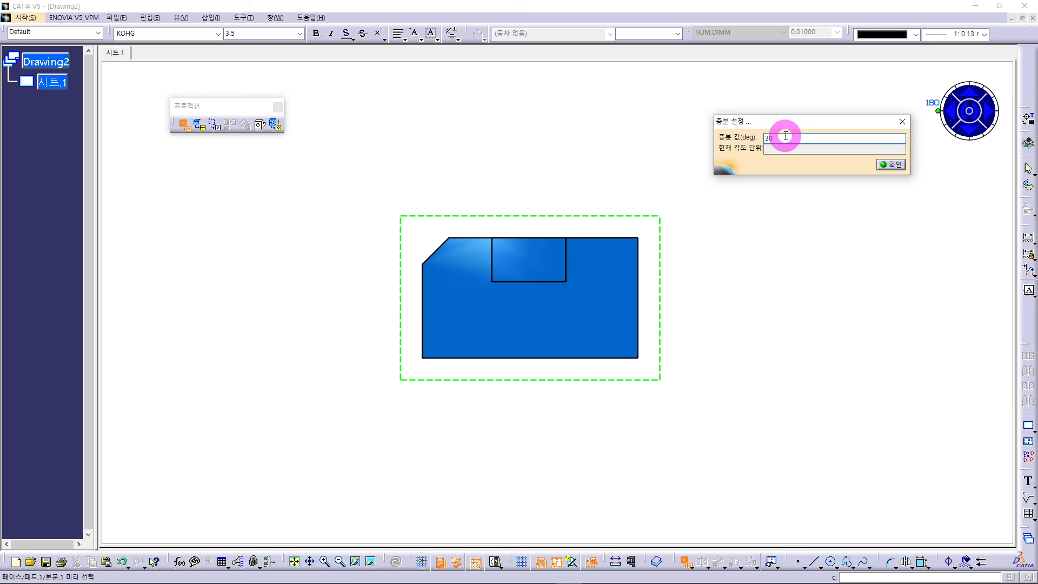
{"action": "left_click", "coordinate": [902, 123]}
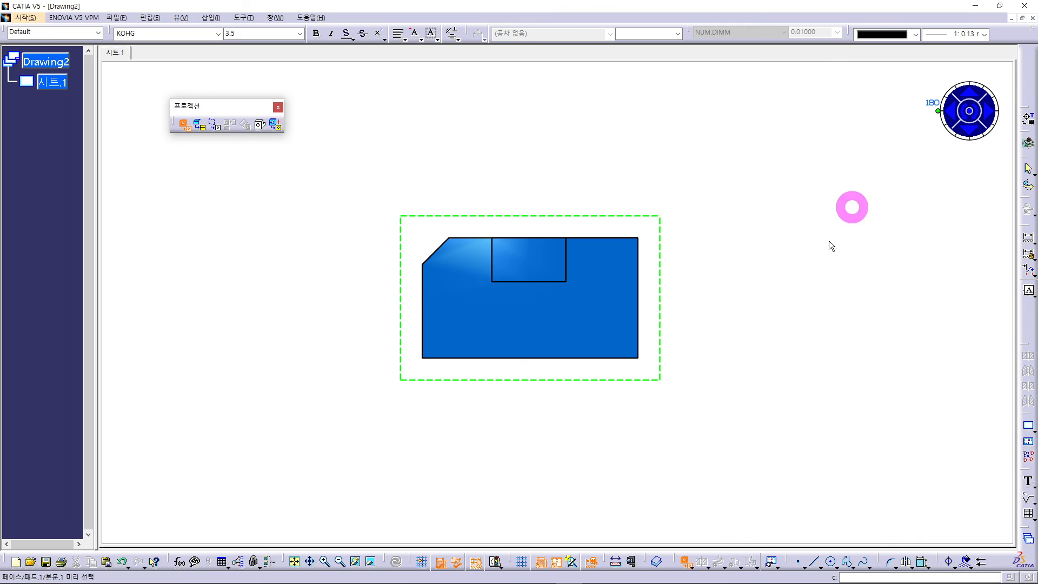
Generate the front view on the sheet and project the top, right, left and bottom views around it.
{"action": "left_click", "coordinate": [716, 262]}
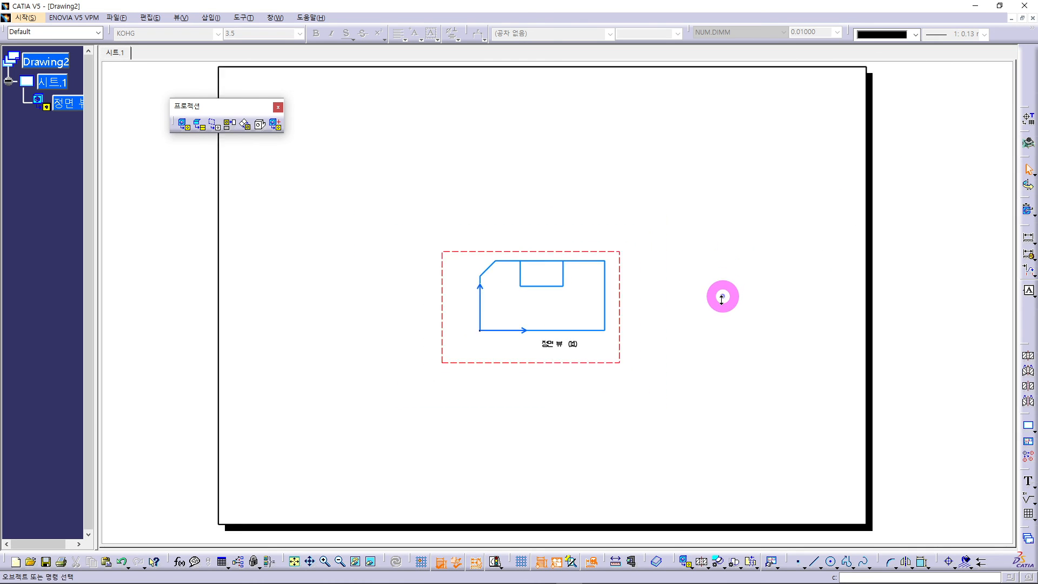
{"action": "left_click", "coordinate": [230, 125]}
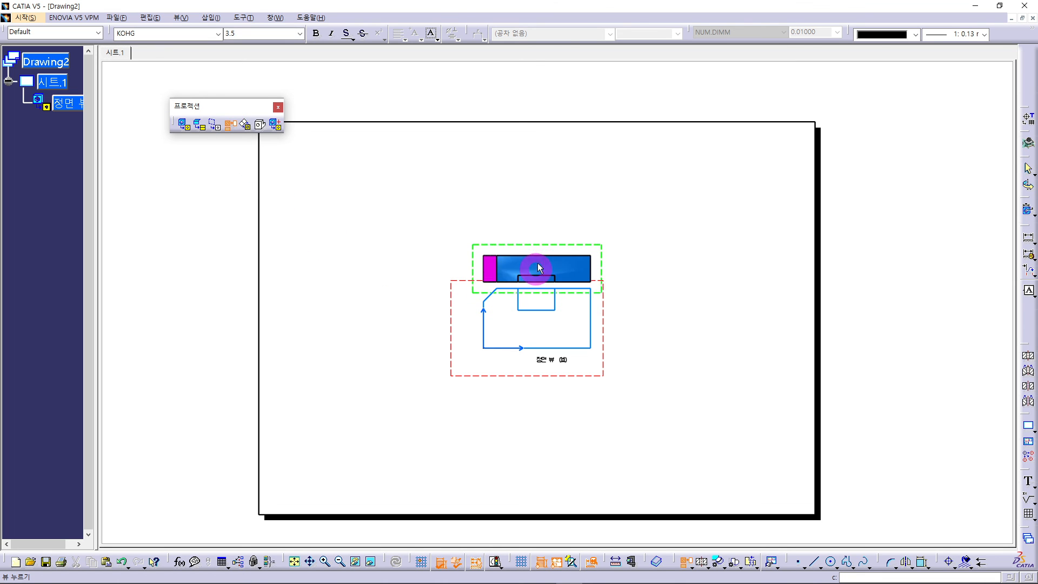
{"action": "left_click", "coordinate": [540, 225]}
{"action": "left_click", "coordinate": [656, 319]}
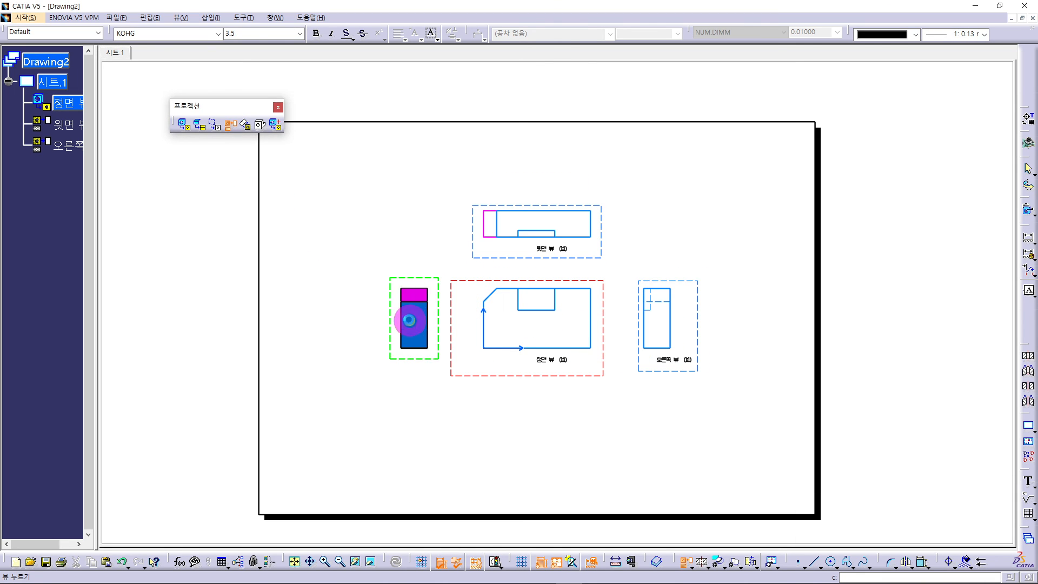
{"action": "left_click", "coordinate": [408, 324]}
{"action": "left_click", "coordinate": [533, 441]}
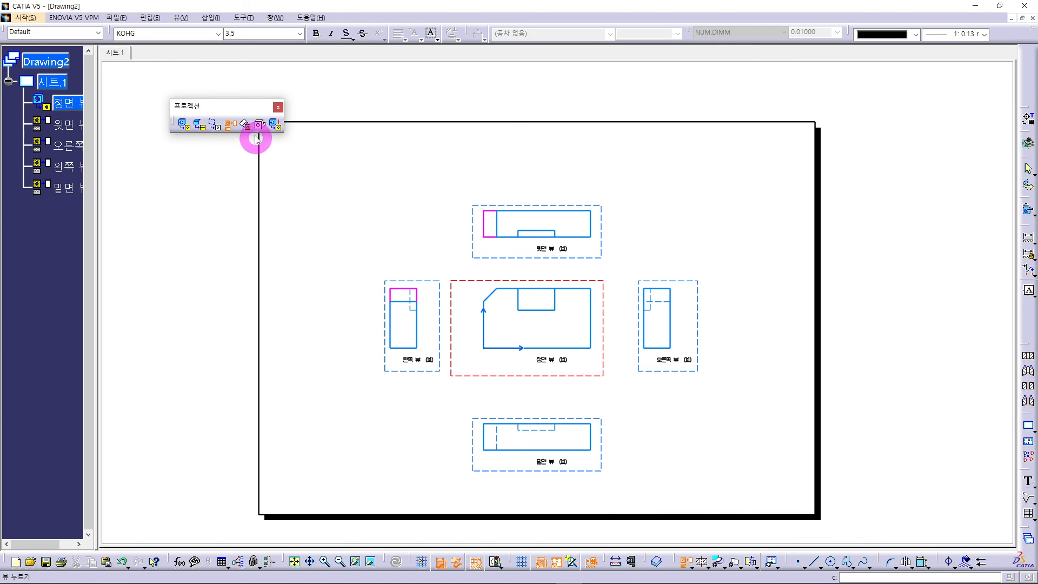
Create an isometric view from D01.CATPart, orbited to show the chamfer, and place it above the right view near the sheet's upper-right corner.
{"action": "left_click", "coordinate": [275, 18]}
{"action": "left_click", "coordinate": [301, 87]}
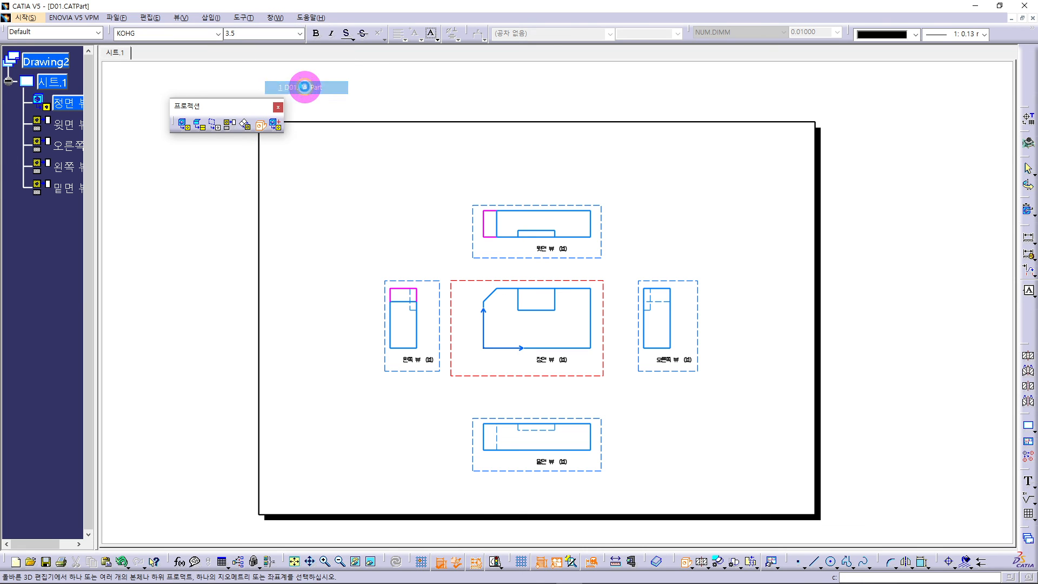
{"action": "middle_click_drag", "start_coordinate": [503, 393], "coordinate": [644, 377]}
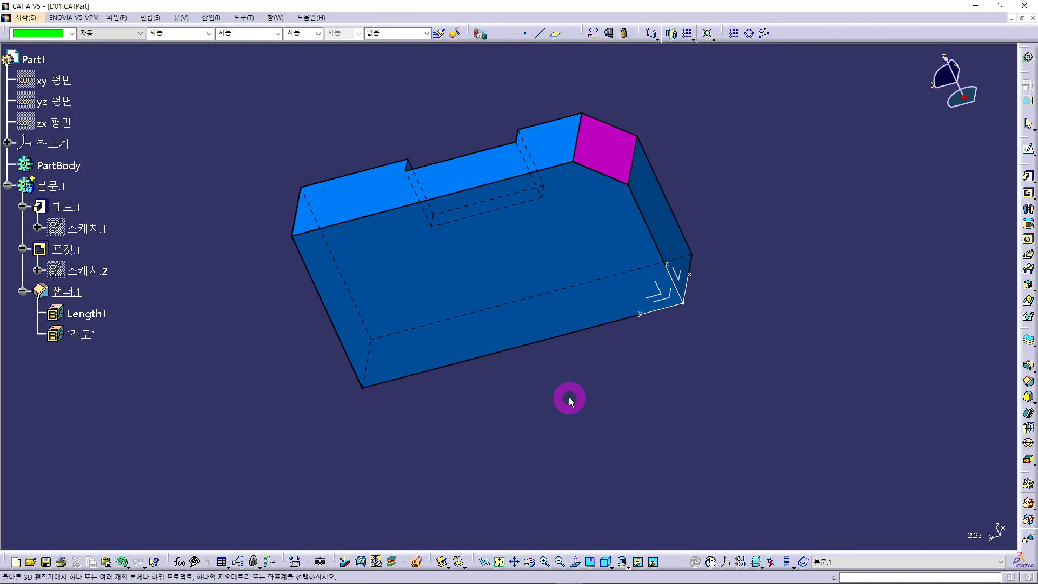
{"action": "left_click", "coordinate": [472, 265]}
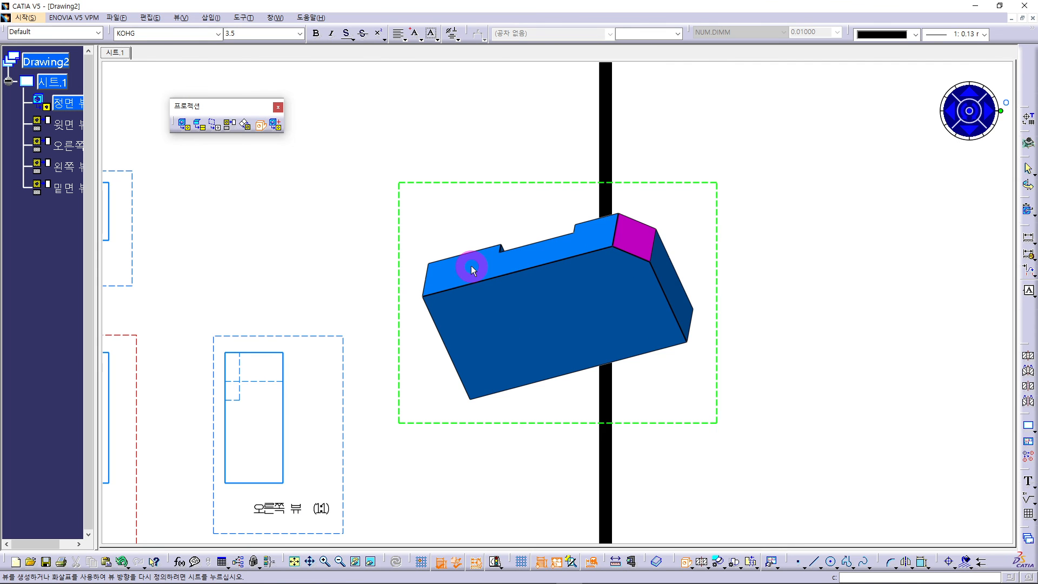
{"action": "mouse_move", "coordinate": [448, 339]}
{"action": "middle_mouse_down"}
{"action": "mouse_move", "coordinate": [454, 283]}
{"action": "mouse_move", "coordinate": [456, 355]}
{"action": "mouse_move", "coordinate": [663, 373]}
{"action": "middle_mouse_up"}
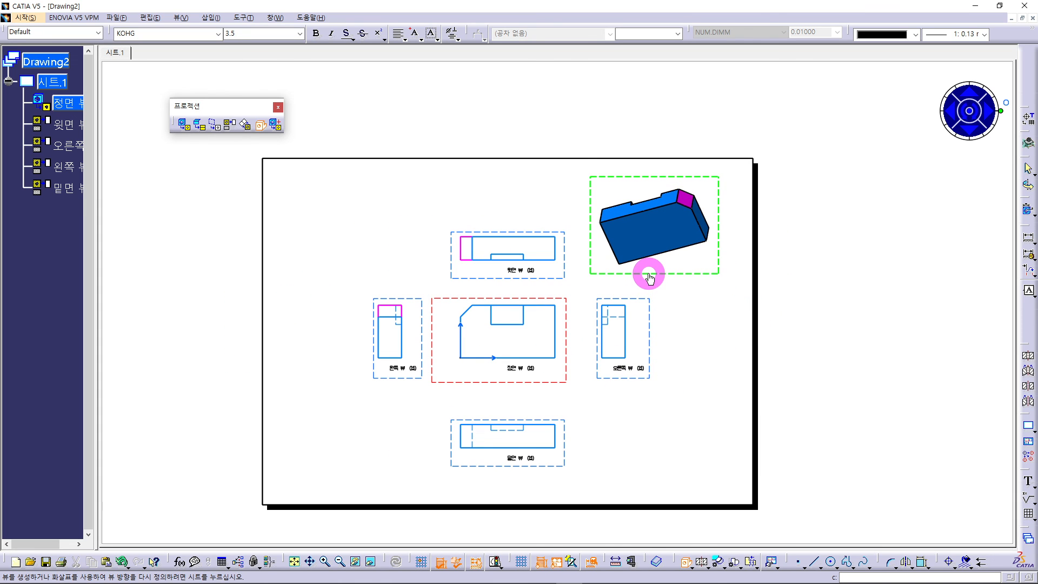
{"action": "left_click", "coordinate": [708, 319]}
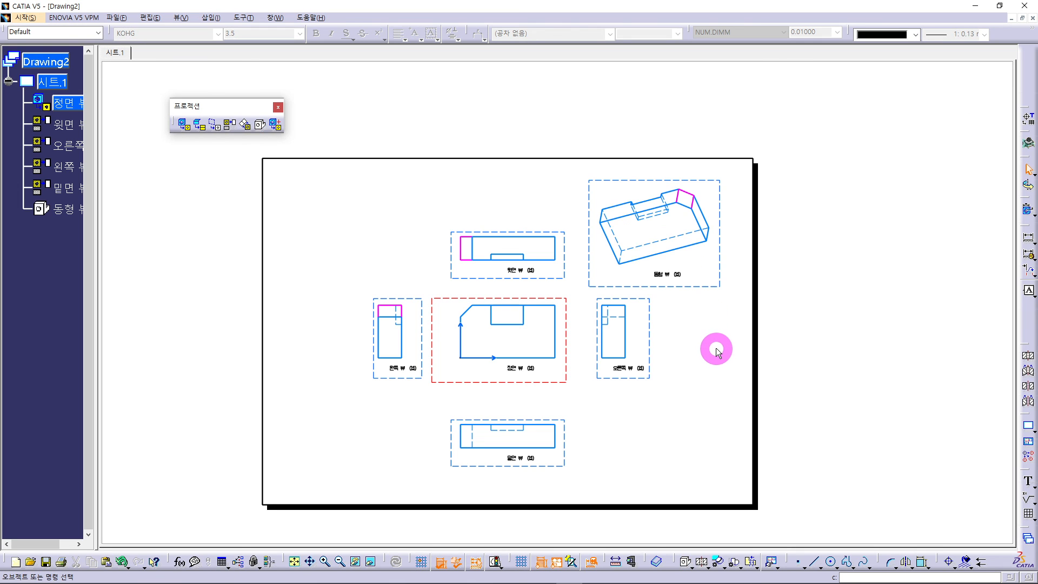